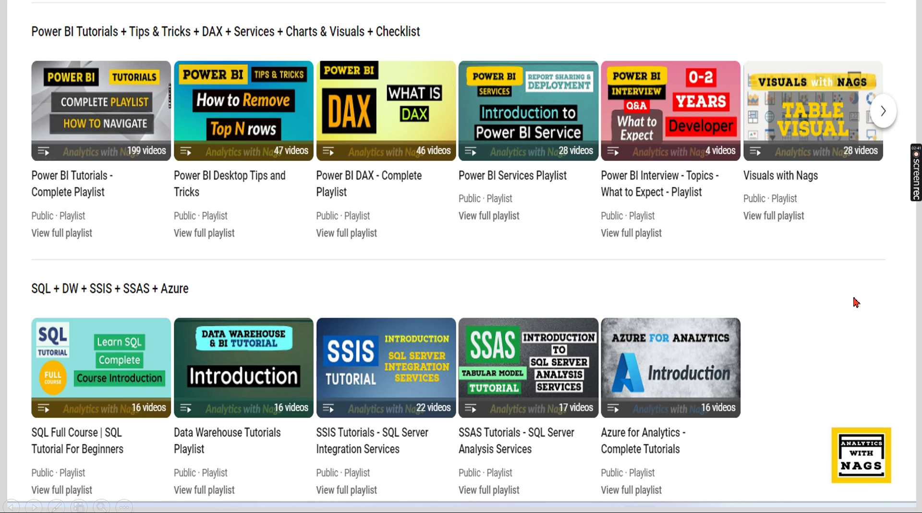
- Leave the slide show and switch to the Currency Conversion report in Power BI Desktop
{"action": "left_click", "coordinate": [832, 313]}
{"action": "left_click", "coordinate": [832, 311]}
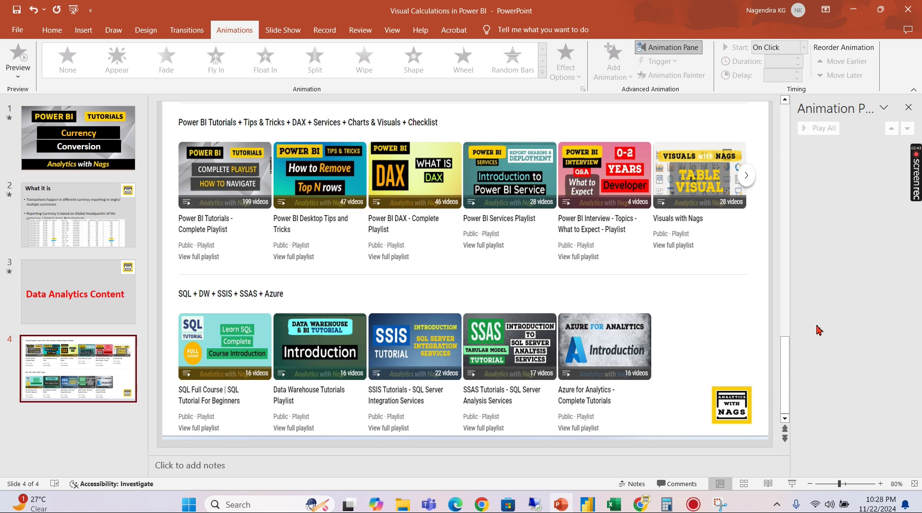
{"action": "left_click", "coordinate": [586, 508]}
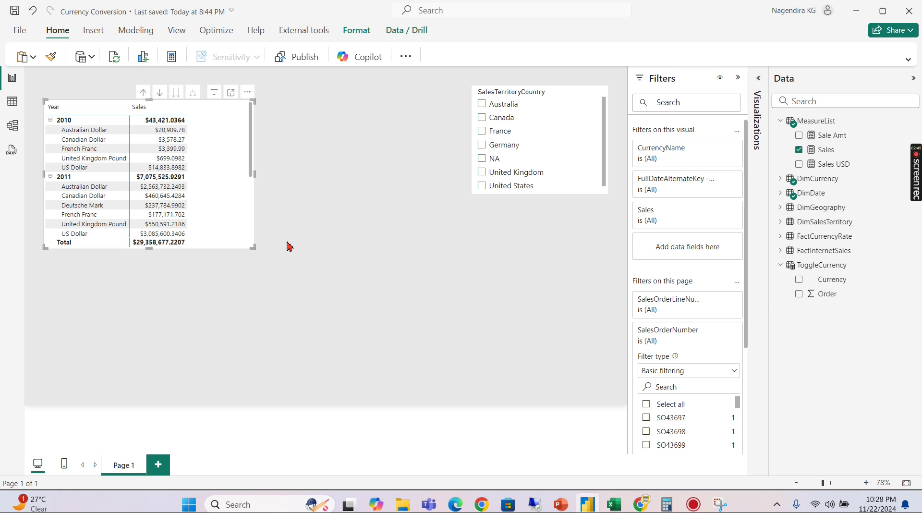
{"action": "left_click", "coordinate": [480, 301]}
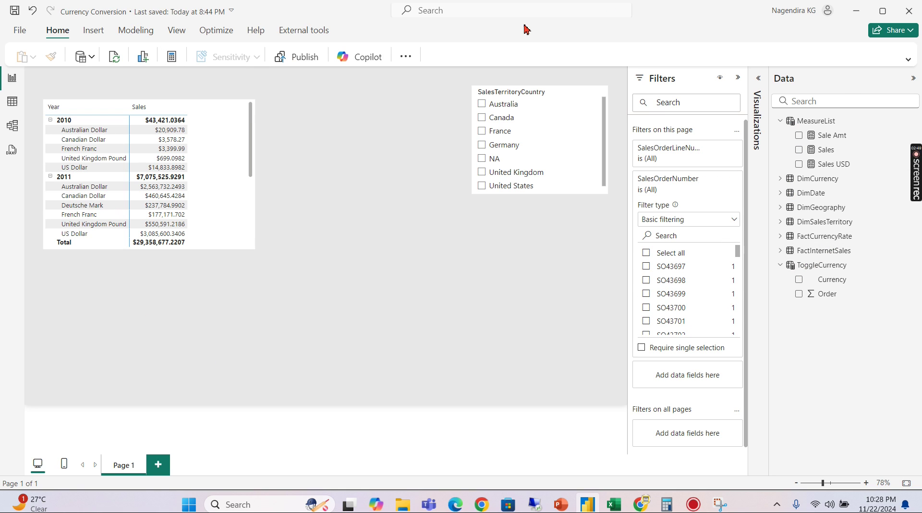
- Select the matrix, show its visual field settings and display the formula of the Sales measure in MeasureList
{"action": "left_click", "coordinate": [780, 120]}
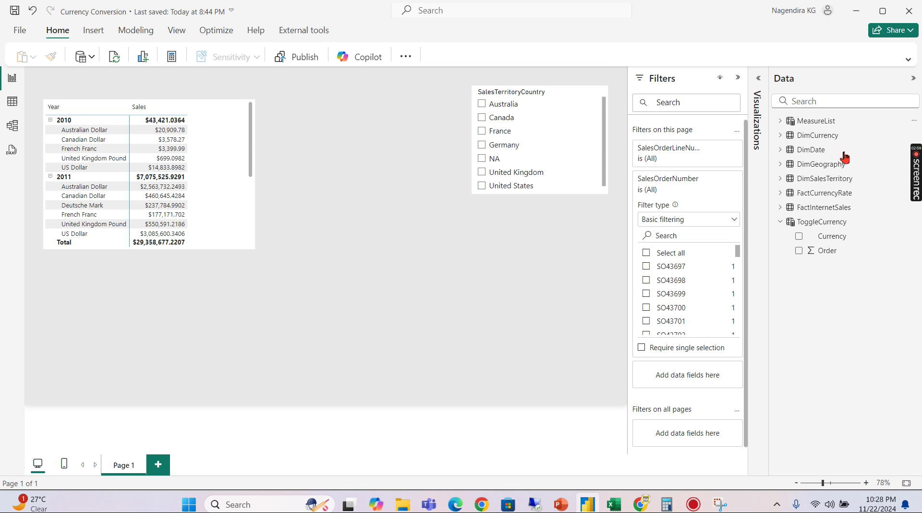
{"action": "mouse_move", "coordinate": [864, 141]}
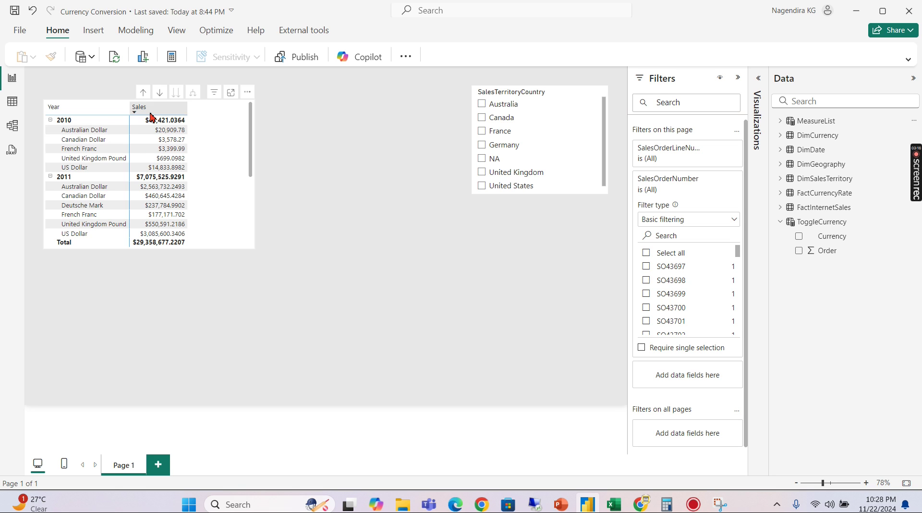
{"action": "left_click", "coordinate": [758, 78]}
{"action": "left_click", "coordinate": [210, 200]}
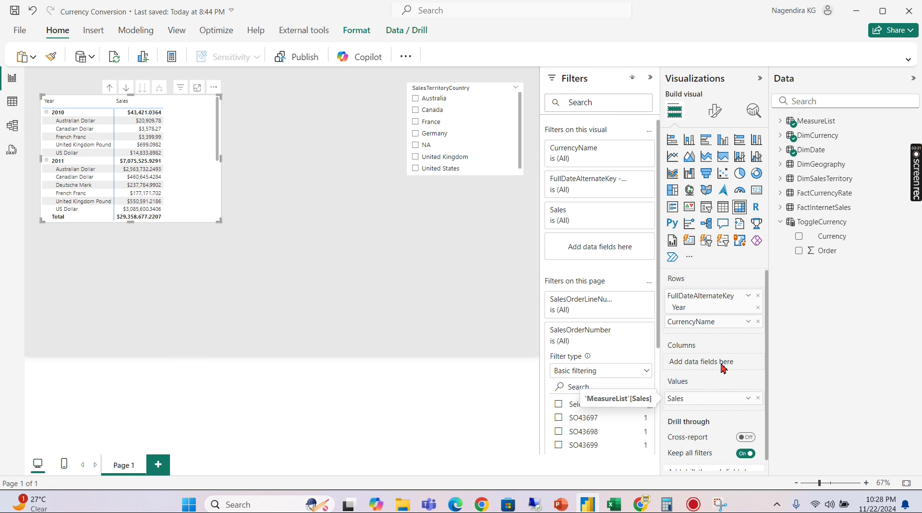
{"action": "left_click", "coordinate": [781, 121]}
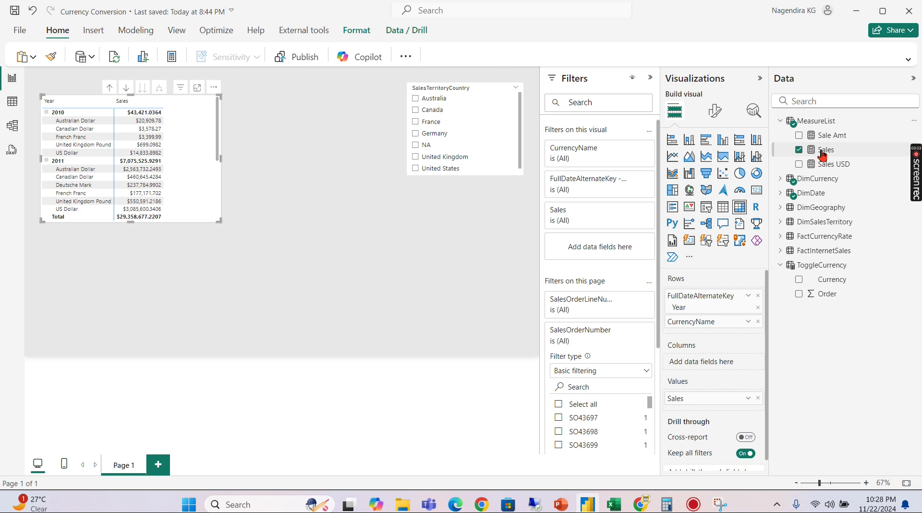
{"action": "left_click", "coordinate": [824, 150]}
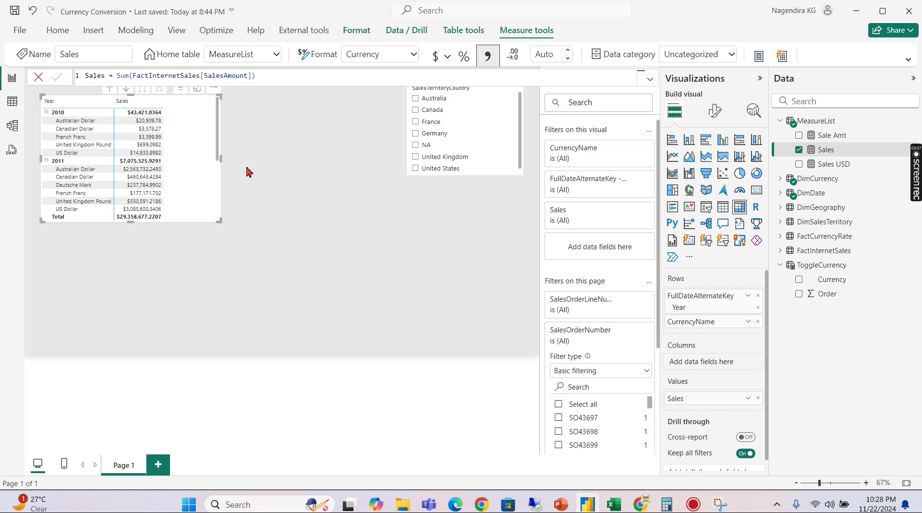
- Enlarge the matrix visual slightly in width and height
{"action": "left_click", "coordinate": [233, 151]}
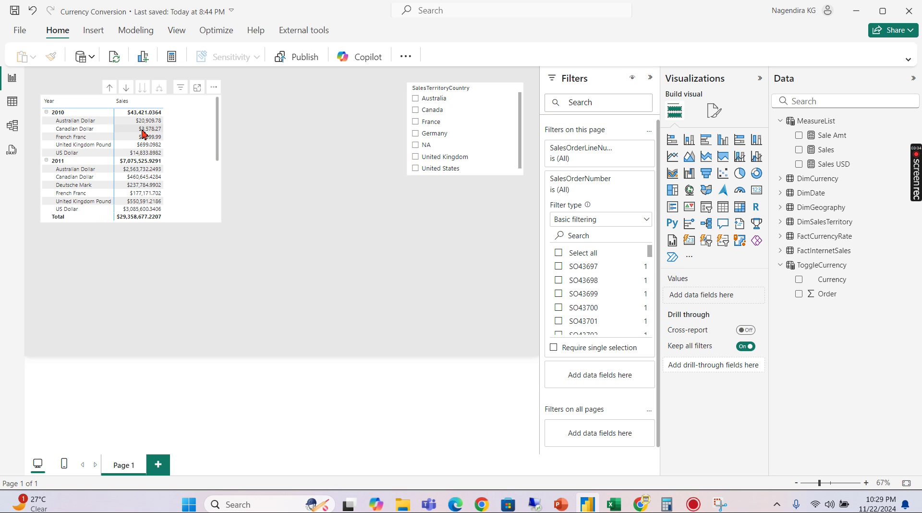
{"action": "left_click", "coordinate": [191, 157]}
{"action": "left_click_drag", "start_coordinate": [219, 222], "coordinate": [233, 243]}
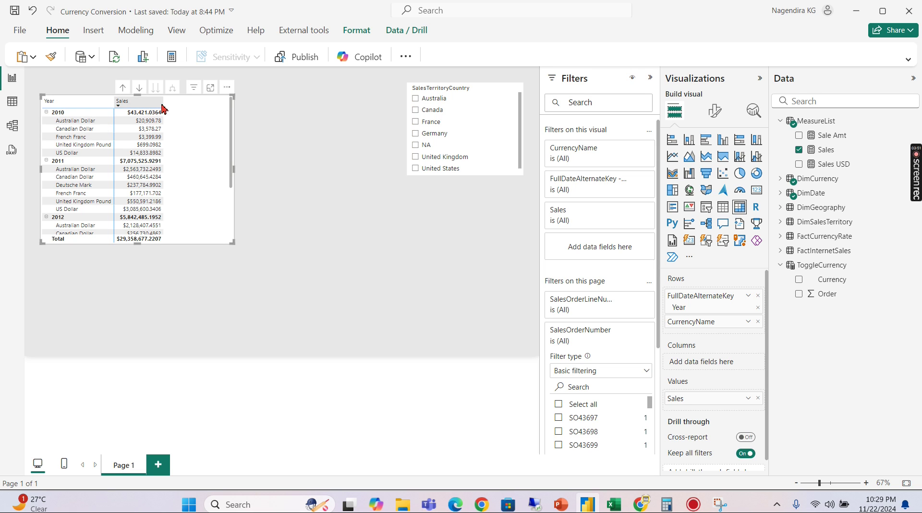
- Review the full formula of the Sales USD measure and add the measure to the matrix values
{"action": "left_click", "coordinate": [827, 166]}
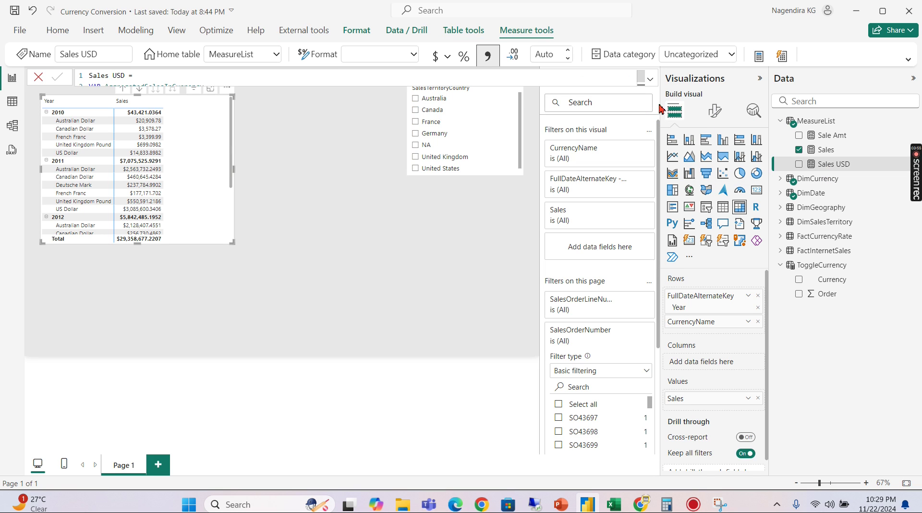
{"action": "left_click", "coordinate": [650, 78]}
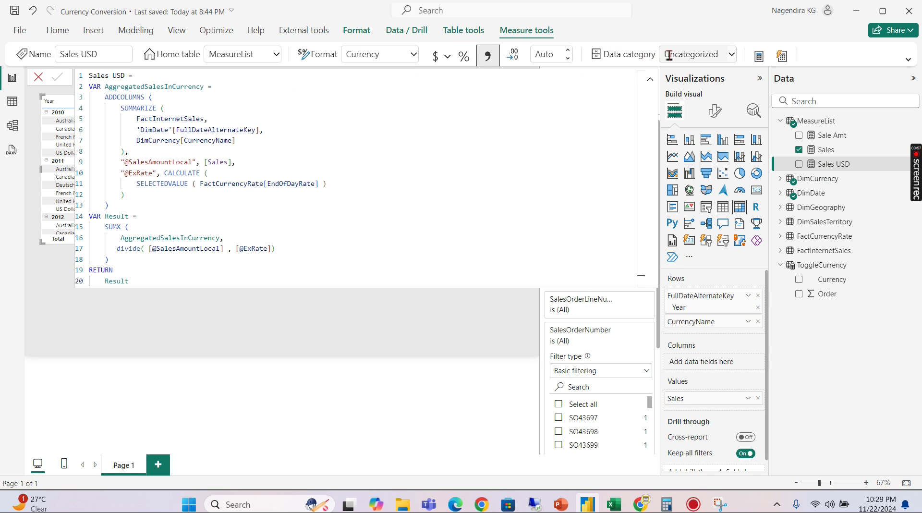
{"action": "left_click", "coordinate": [650, 80]}
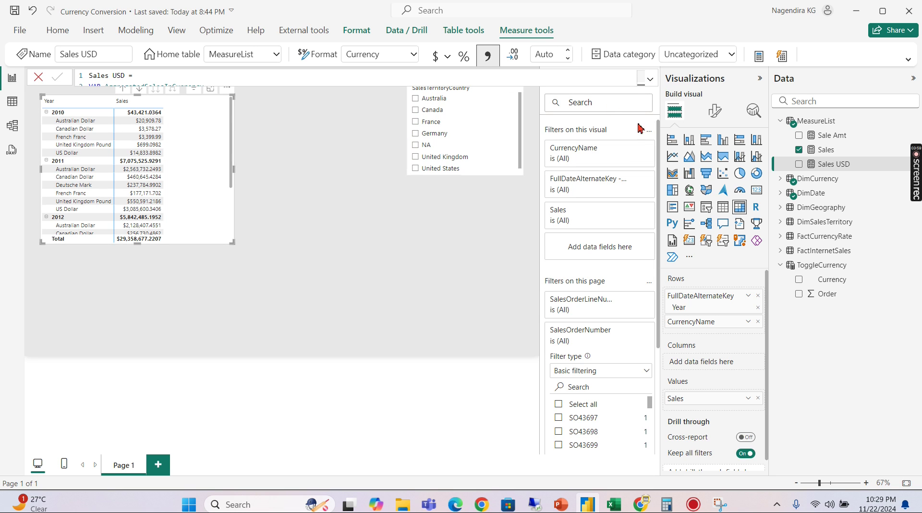
{"action": "left_click", "coordinate": [798, 165]}
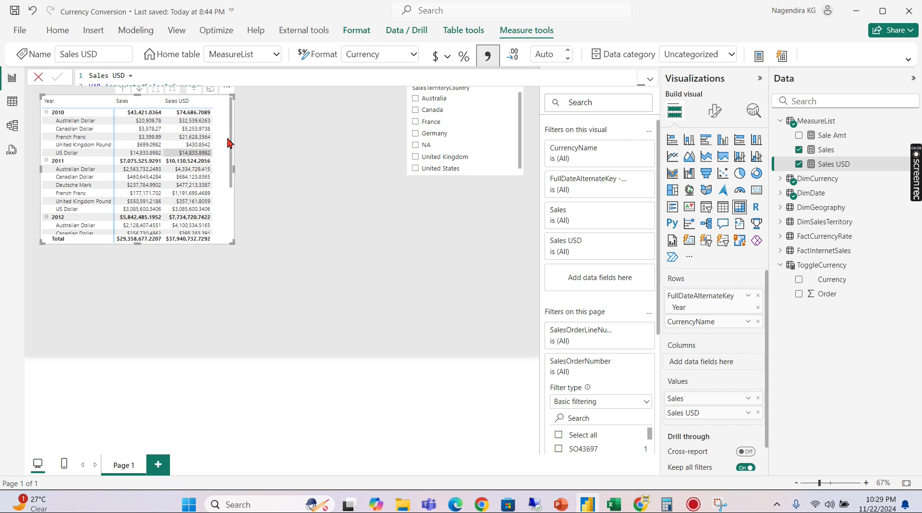
{"action": "left_click", "coordinate": [259, 129]}
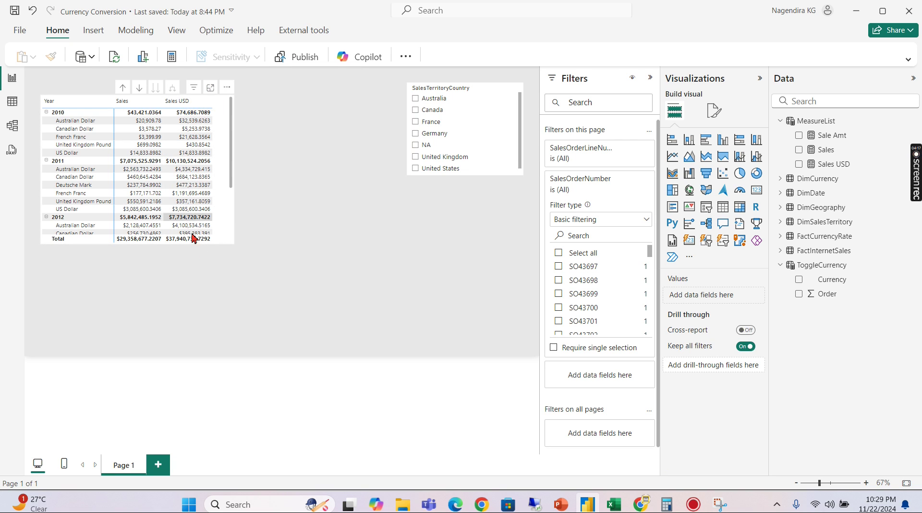
- Collapse the 2010, 2011 and 2012 rows in the matrix
{"action": "left_click", "coordinate": [46, 112]}
{"action": "left_click", "coordinate": [47, 121]}
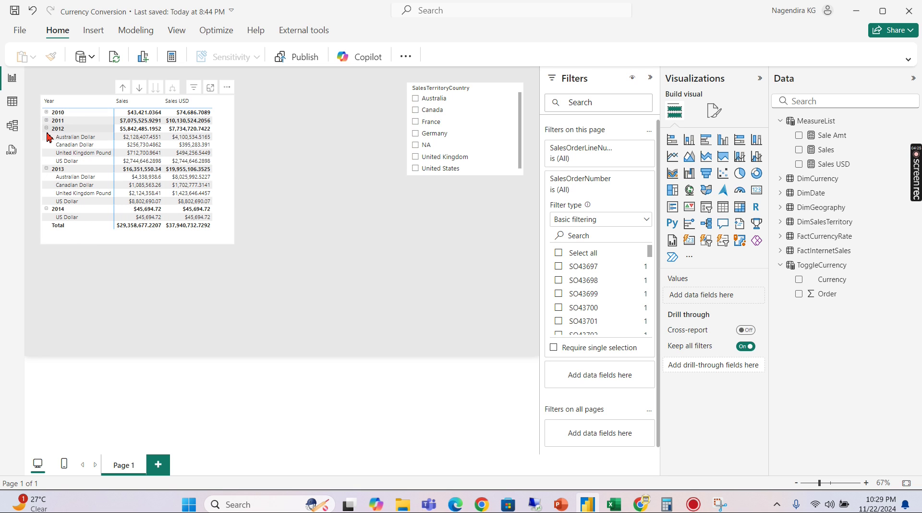
{"action": "left_click", "coordinate": [46, 129]}
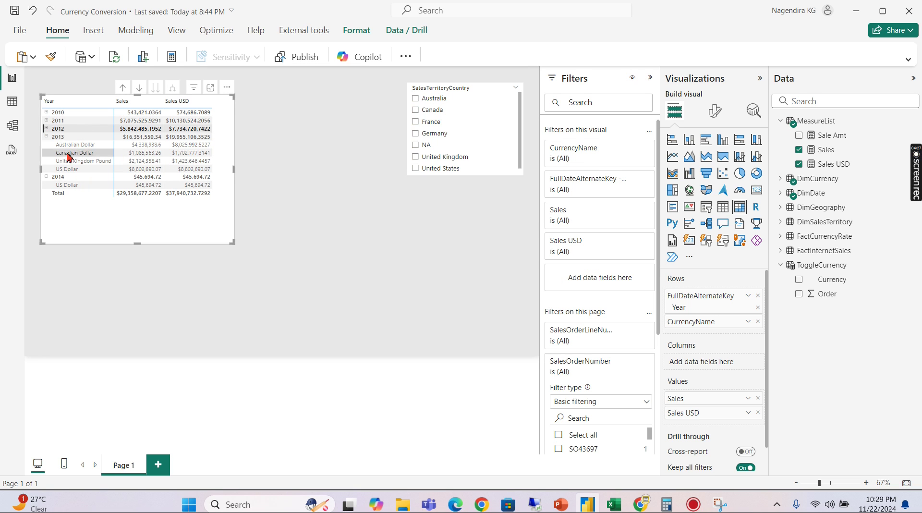
- Try the matrix without CurrencyName in its rows, and undo the removal
{"action": "left_click", "coordinate": [758, 322]}
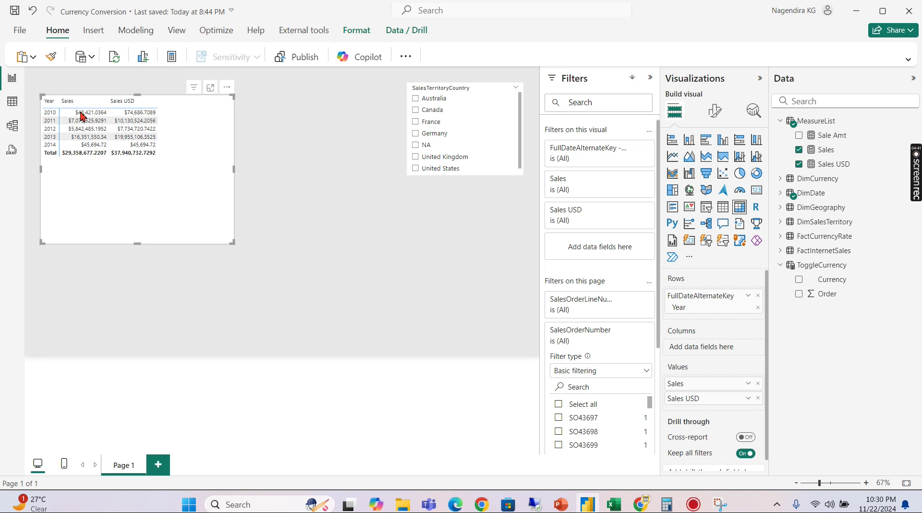
{"action": "key", "text": "ctrl+z"}
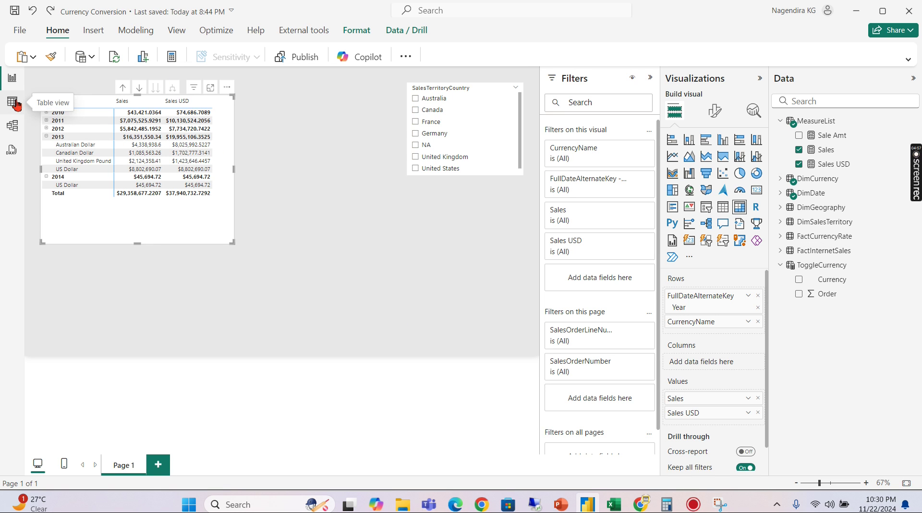
- Examine FactCurrencyRate in the model diagram and compare its table data with the rows of FactInternetSales
{"action": "left_click", "coordinate": [12, 126]}
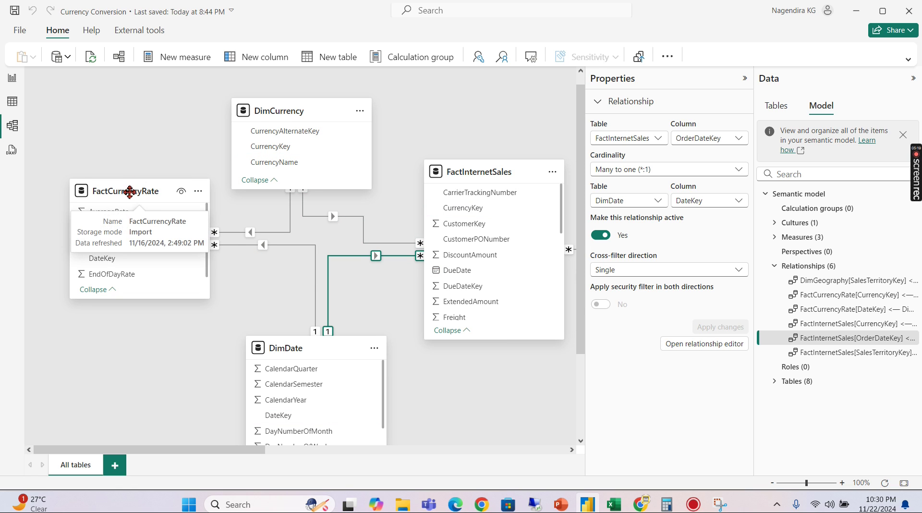
{"action": "left_click", "coordinate": [160, 195]}
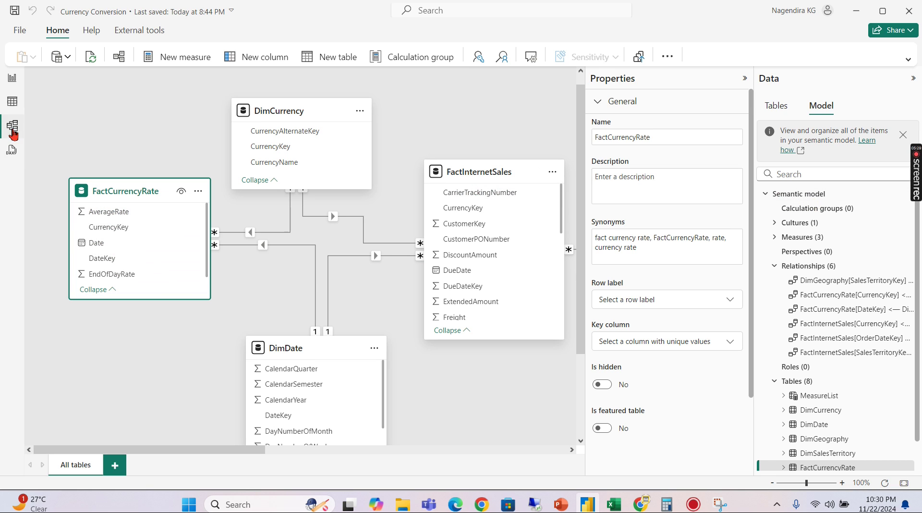
{"action": "left_click", "coordinate": [12, 101]}
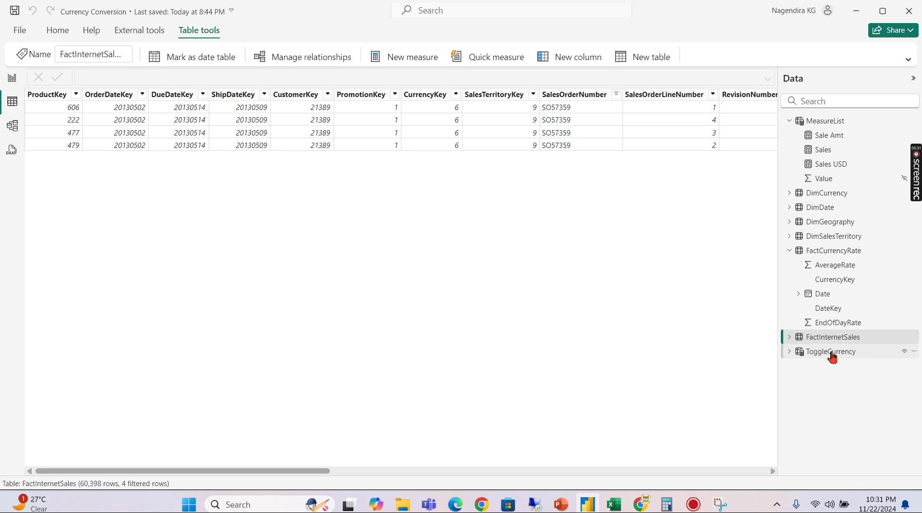
{"action": "left_click", "coordinate": [833, 252]}
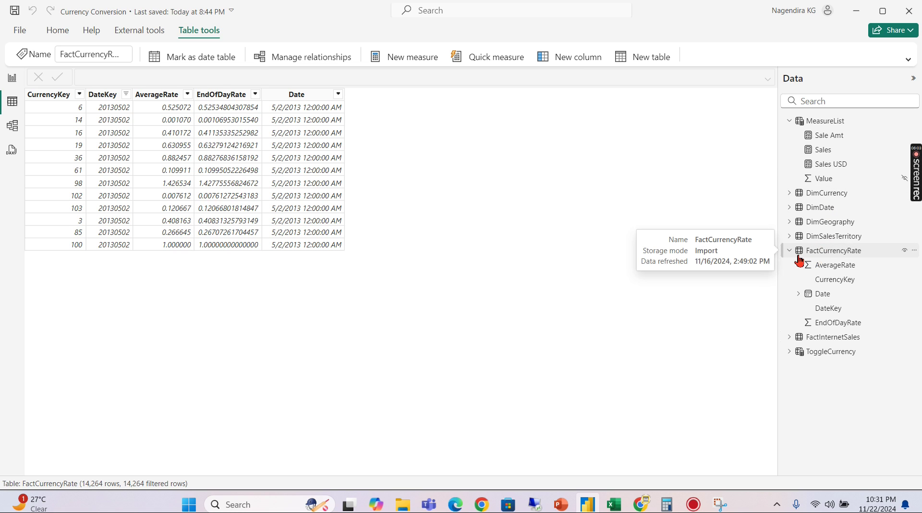
{"action": "left_click", "coordinate": [818, 248]}
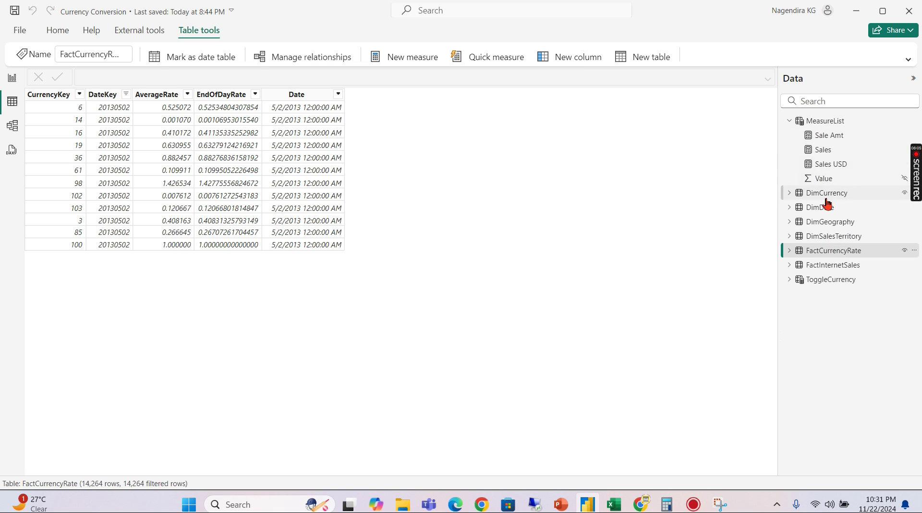
{"action": "left_click", "coordinate": [832, 267]}
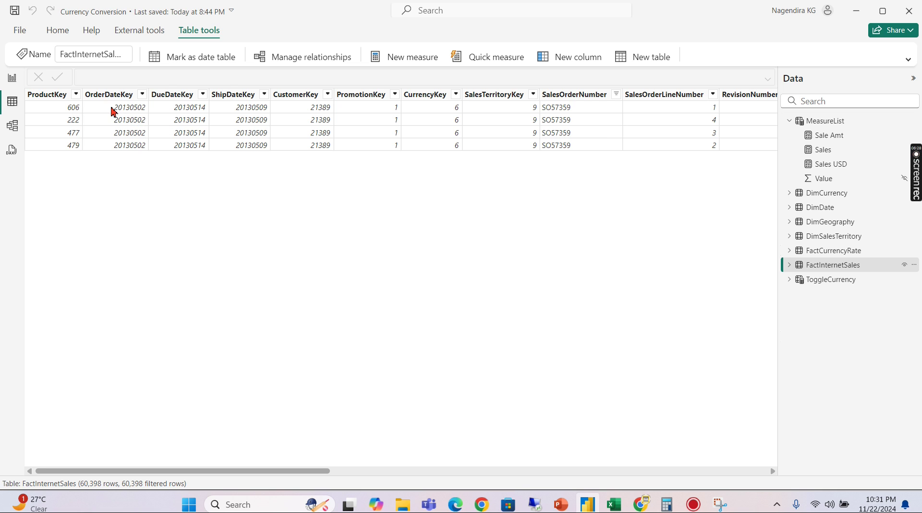
- Inspect the relationship between FactInternetSales and DimDate, and close its settings without saving
{"action": "left_click", "coordinate": [12, 127]}
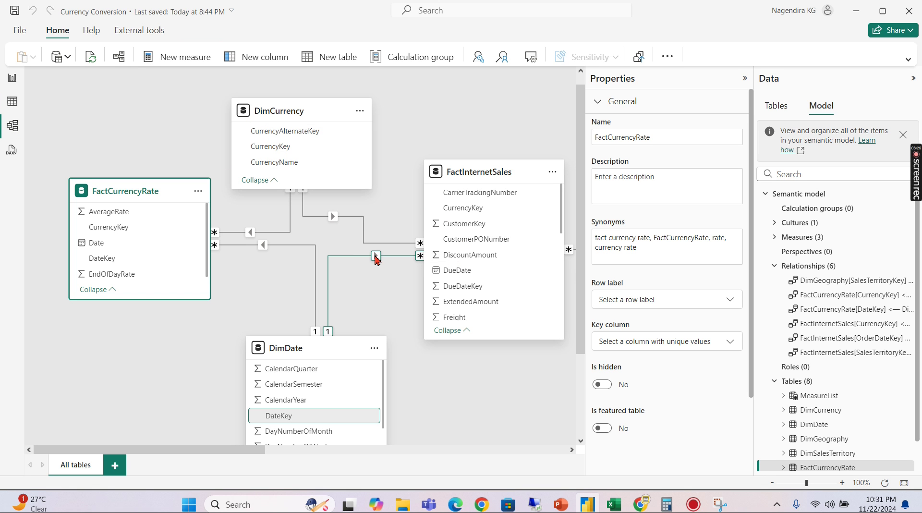
{"action": "double_click", "coordinate": [360, 257]}
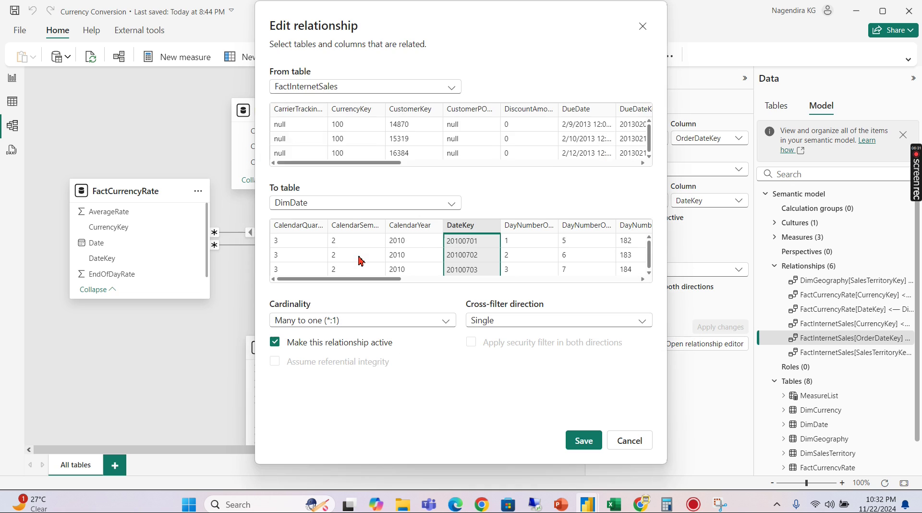
{"action": "left_click", "coordinate": [642, 27]}
- Check the CurrencyKey in the FactInternetSales data and look up the matching currency in DimCurrency
{"action": "left_click", "coordinate": [11, 100]}
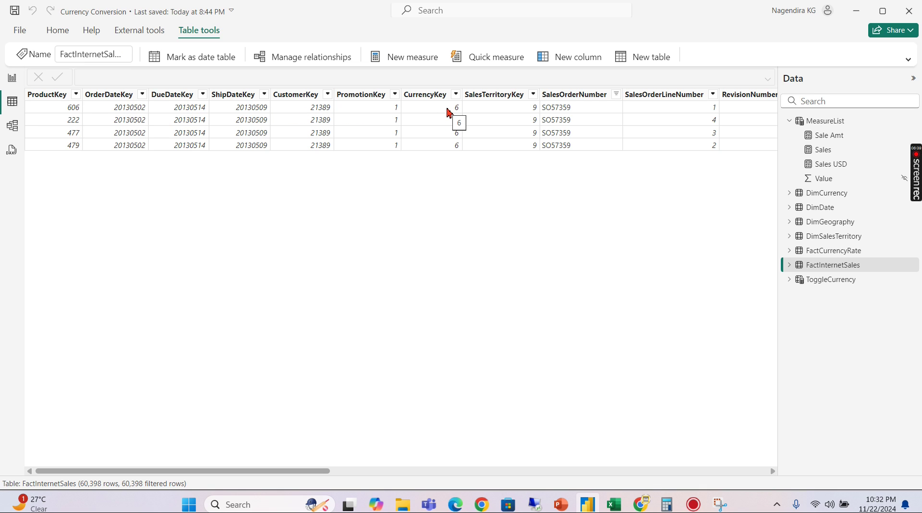
{"action": "left_click", "coordinate": [831, 194]}
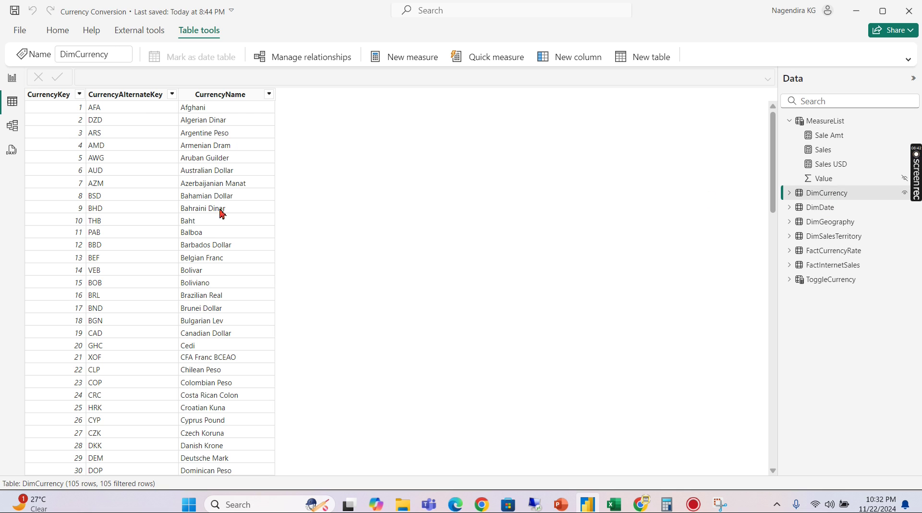
{"action": "left_click", "coordinate": [12, 83]}
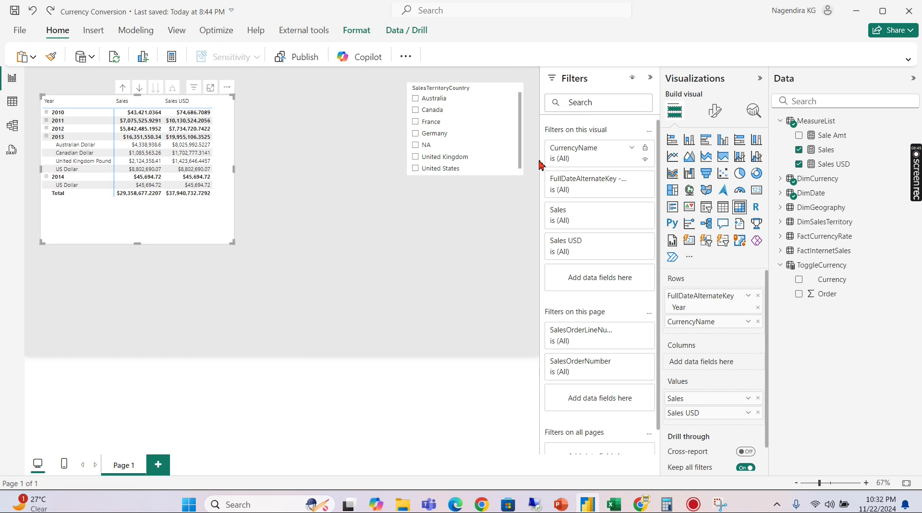
{"action": "left_click", "coordinate": [12, 101]}
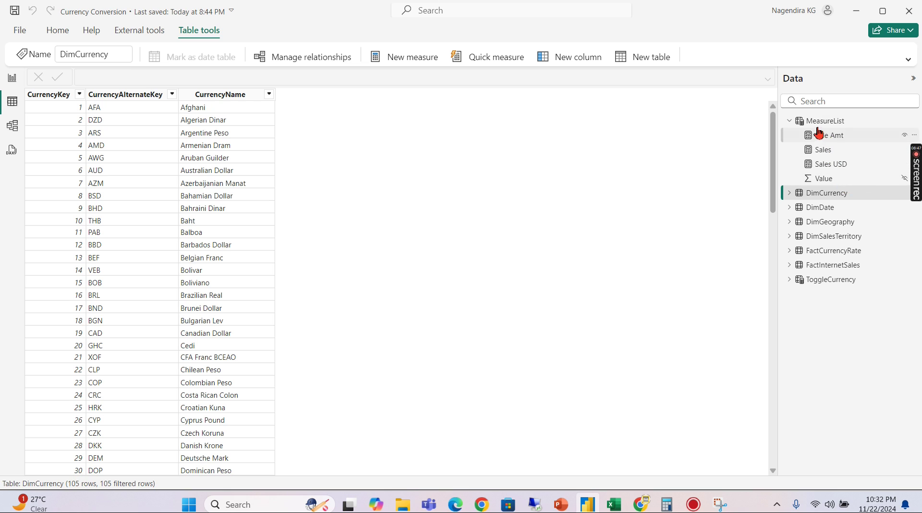
{"action": "left_click", "coordinate": [833, 121]}
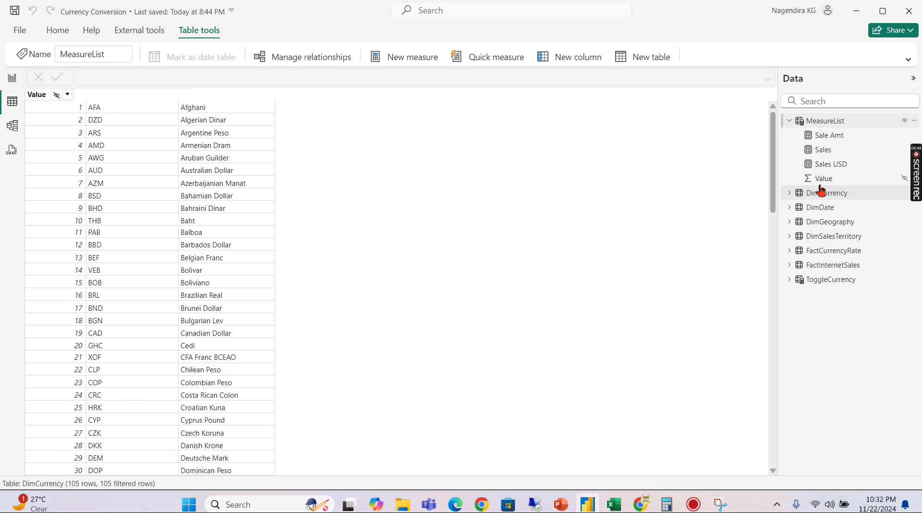
- Review the order, currency and price columns of the filtered FactInternetSales rows, and look up the matching rate in FactCurrencyRate
{"action": "left_click", "coordinate": [833, 265]}
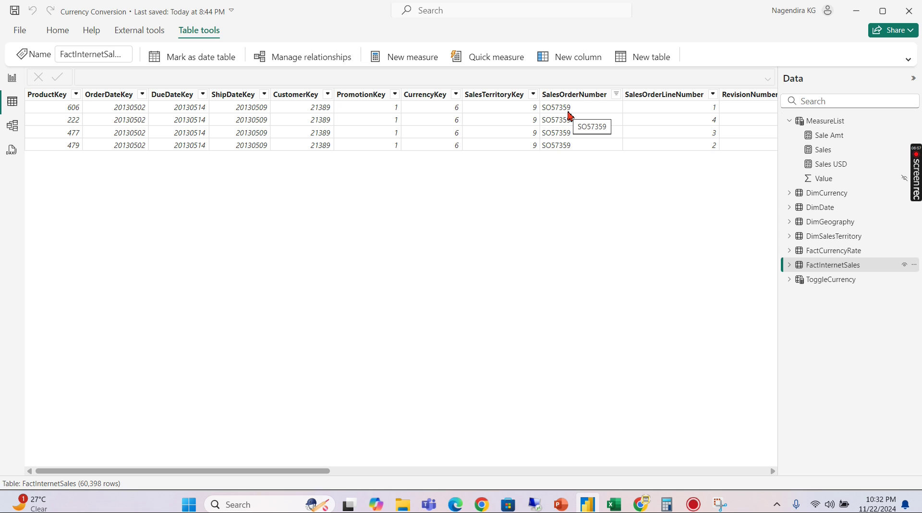
{"action": "left_click_drag", "start_coordinate": [271, 473], "coordinate": [403, 468]}
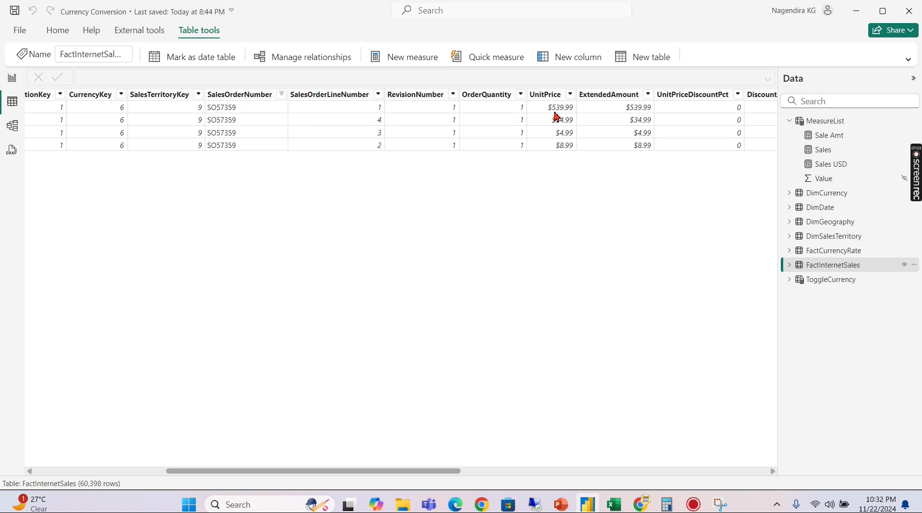
{"action": "left_click_drag", "start_coordinate": [337, 474], "coordinate": [432, 475]}
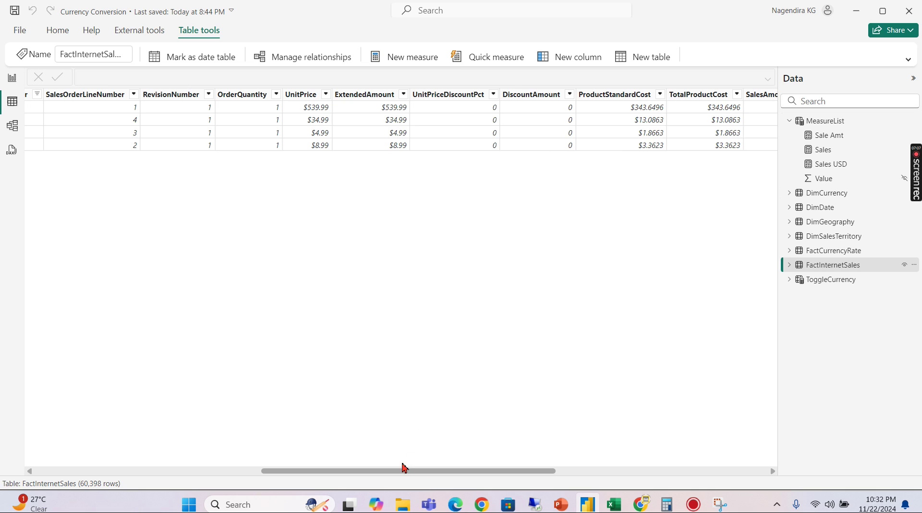
{"action": "left_click_drag", "start_coordinate": [393, 474], "coordinate": [487, 466]}
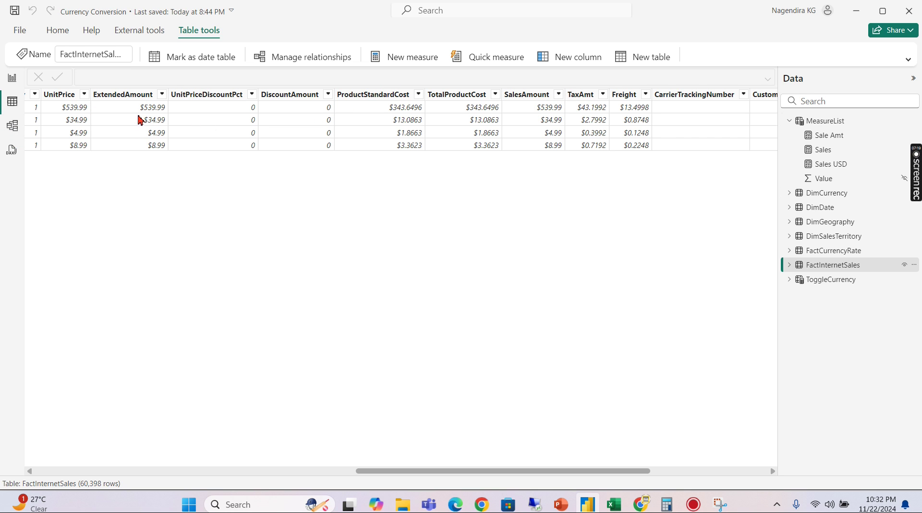
{"action": "left_click_drag", "start_coordinate": [438, 472], "coordinate": [91, 482]}
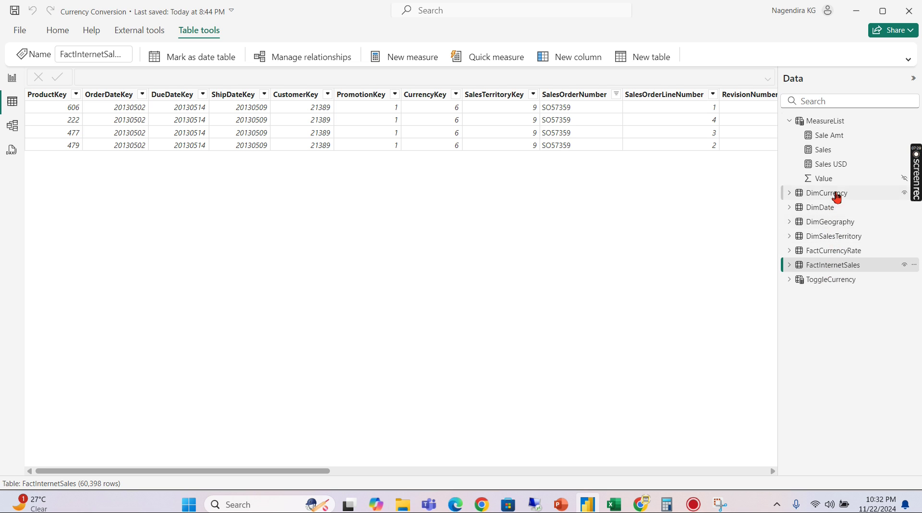
{"action": "left_click", "coordinate": [824, 255]}
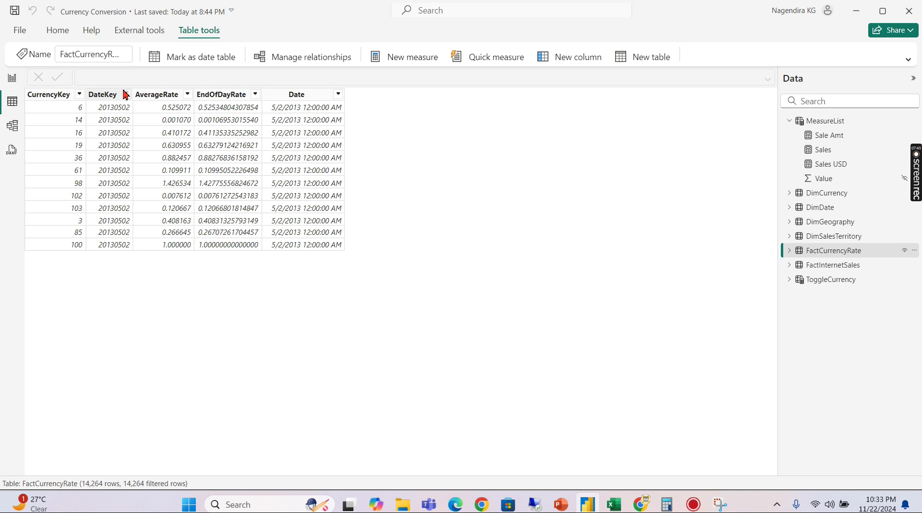
- Close the Calculator window holding old calculations and open a fresh Calculator
{"action": "left_click", "coordinate": [668, 508]}
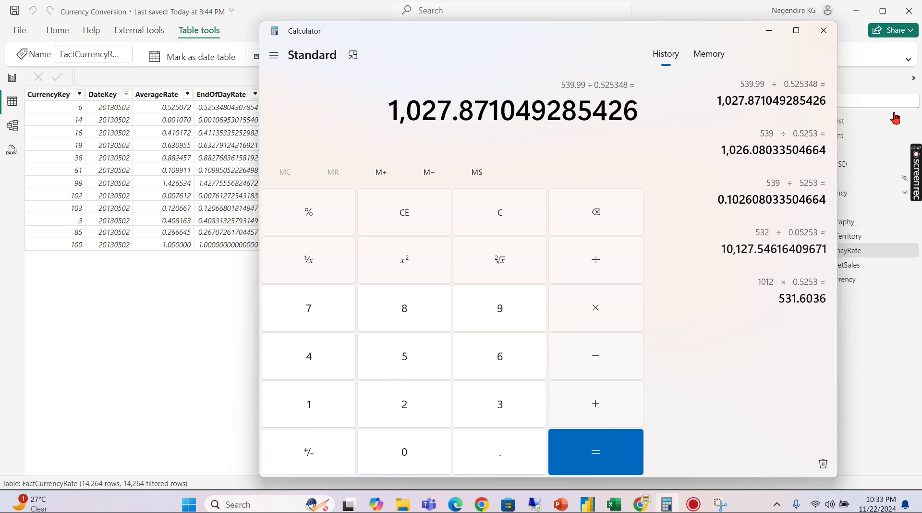
{"action": "left_click", "coordinate": [446, 224]}
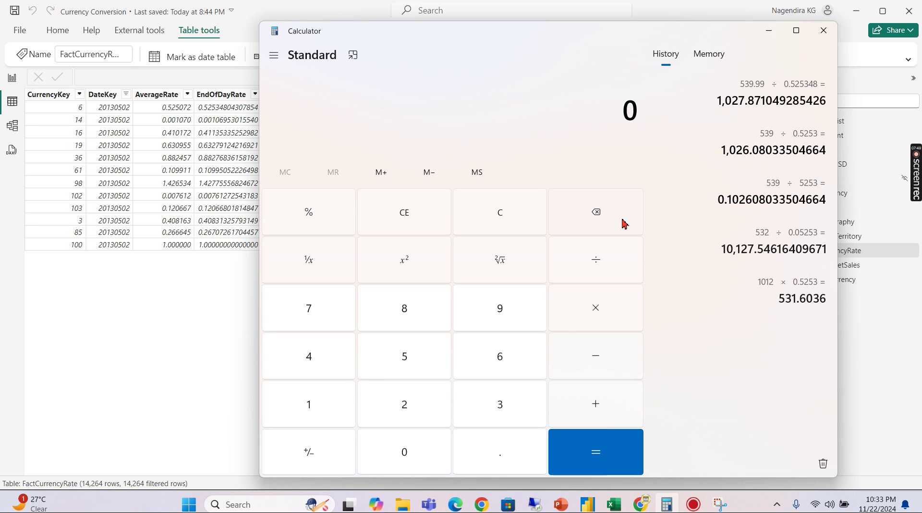
{"action": "left_click", "coordinate": [824, 30]}
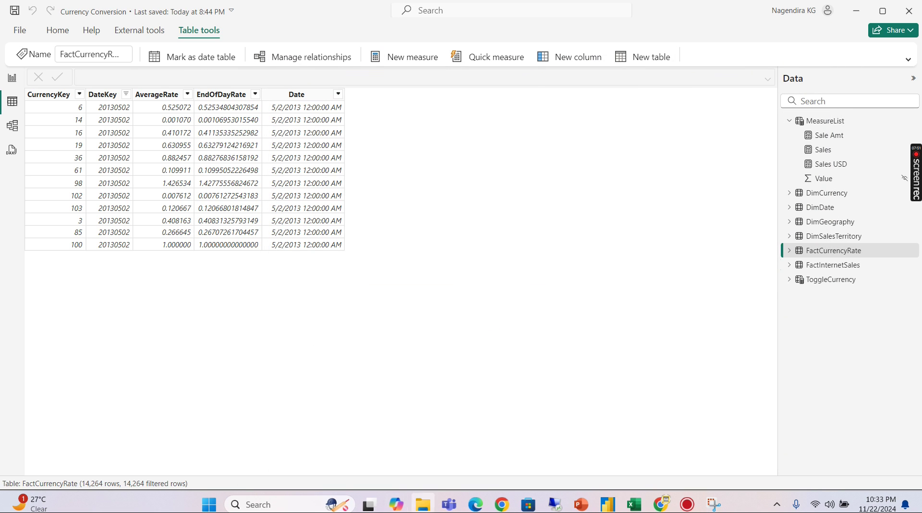
{"action": "left_click", "coordinate": [306, 506]}
{"action": "type", "text": "calc"}
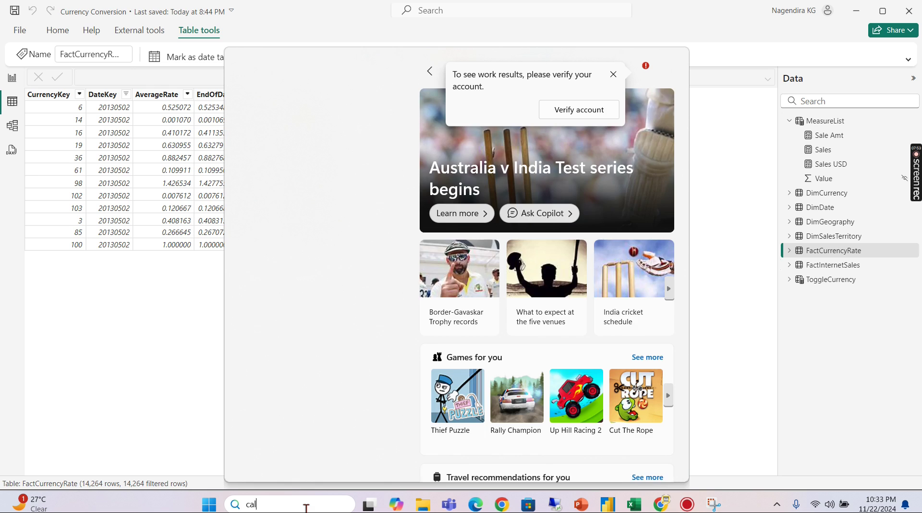
{"action": "left_click", "coordinate": [389, 149]}
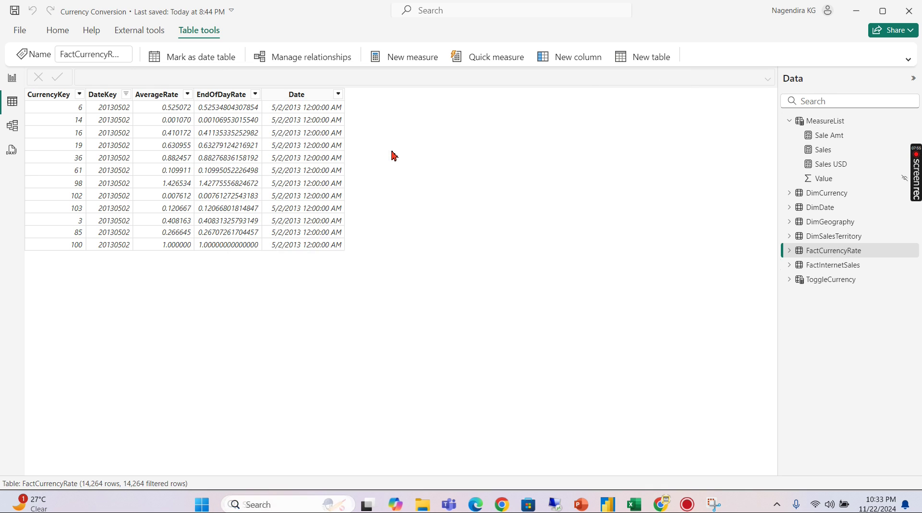
- Enter 539.99 as the amount to divide in Calculator, and move its window clear of the rate table
{"action": "left_click", "coordinate": [413, 355]}
{"action": "left_click", "coordinate": [501, 401]}
{"action": "left_click", "coordinate": [501, 318]}
{"action": "left_click", "coordinate": [489, 450]}
{"action": "left_click", "coordinate": [498, 309]}
{"action": "left_click", "coordinate": [499, 310]}
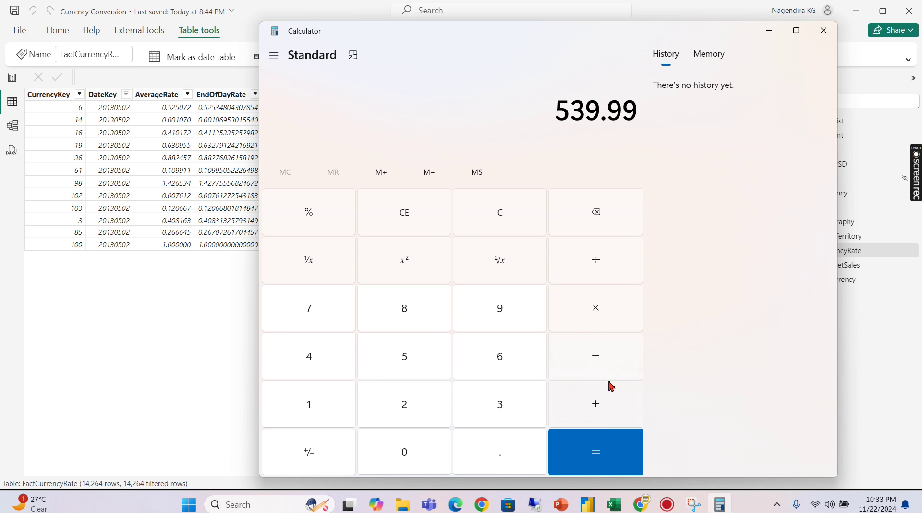
{"action": "left_click", "coordinate": [611, 269]}
{"action": "left_click_drag", "start_coordinate": [617, 36], "coordinate": [672, 29]}
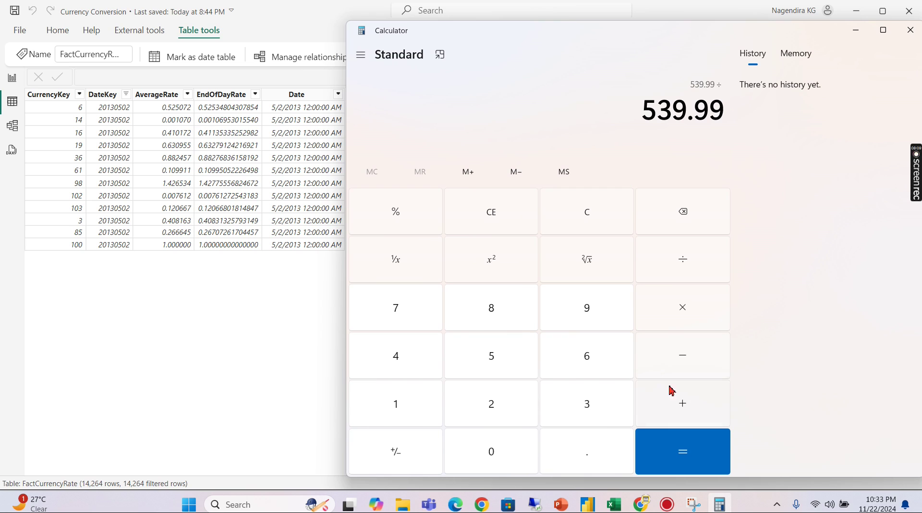
{"action": "left_click", "coordinate": [507, 458]}
{"action": "left_click", "coordinate": [508, 370]}
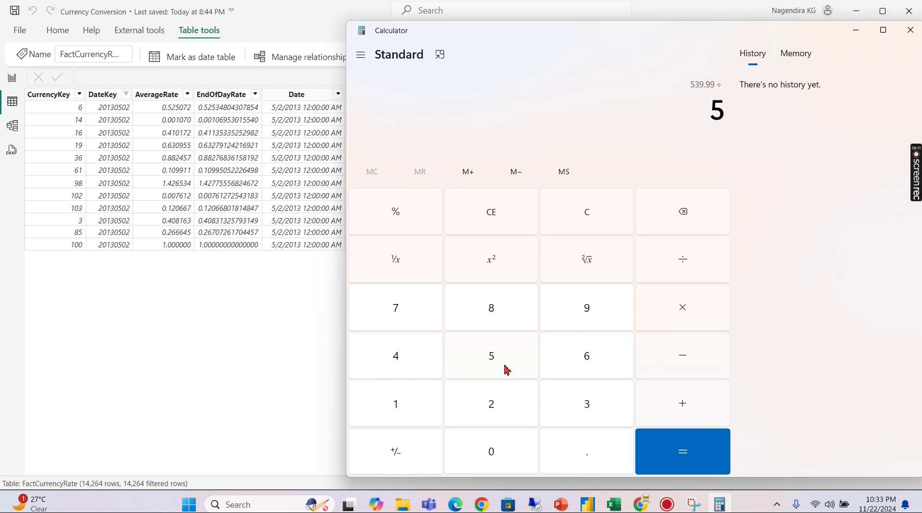
{"action": "left_click", "coordinate": [501, 419]}
{"action": "left_click", "coordinate": [504, 364]}
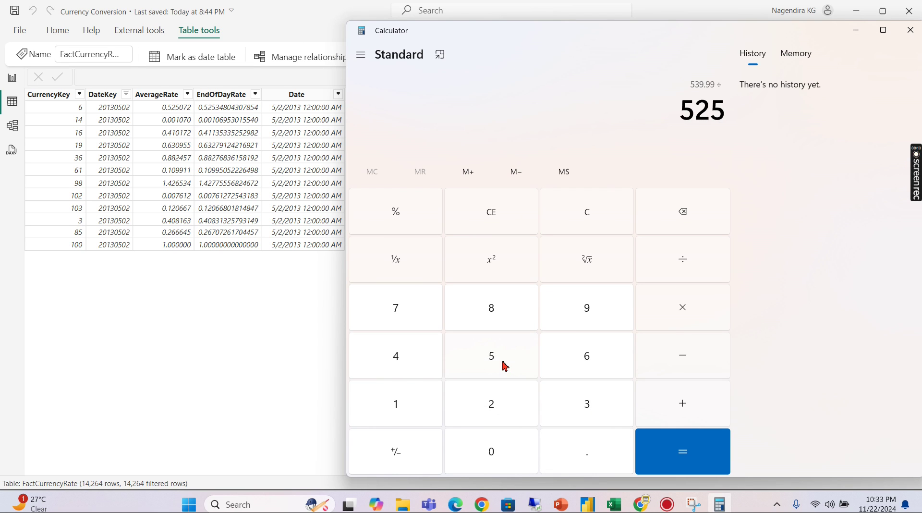
{"action": "left_click", "coordinate": [583, 402]}
{"action": "left_click", "coordinate": [413, 363]}
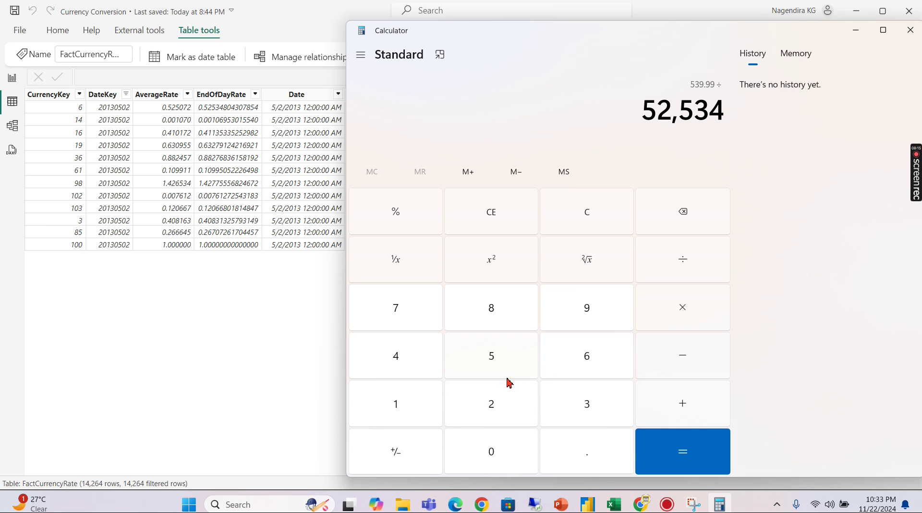
{"action": "left_click", "coordinate": [490, 321]}
{"action": "left_click", "coordinate": [492, 457]}
{"action": "left_click", "coordinate": [412, 368]}
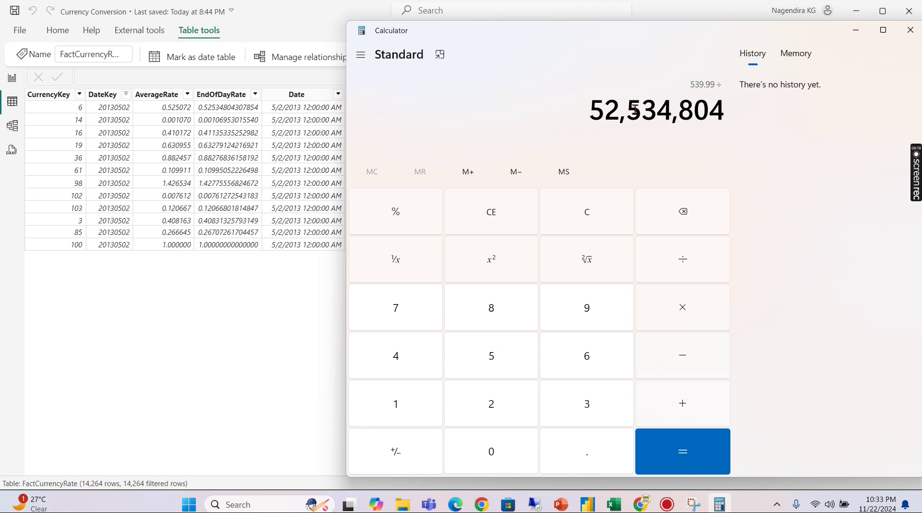
{"action": "left_click", "coordinate": [697, 218]}
{"action": "left_click", "coordinate": [696, 216]}
{"action": "left_click", "coordinate": [696, 216]}
{"action": "left_click", "coordinate": [696, 216]}
{"action": "left_click", "coordinate": [696, 215]}
{"action": "left_click", "coordinate": [696, 215]}
{"action": "left_click", "coordinate": [698, 214]}
{"action": "left_click", "coordinate": [698, 214]}
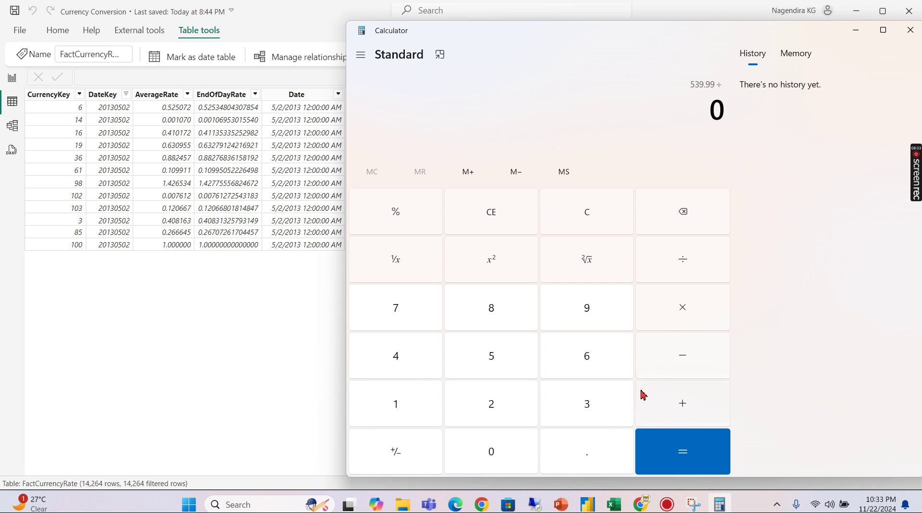
- Divide the entered amount by the rate 0.52534 and highlight the leading digits of the result
{"action": "left_click", "coordinate": [559, 452]}
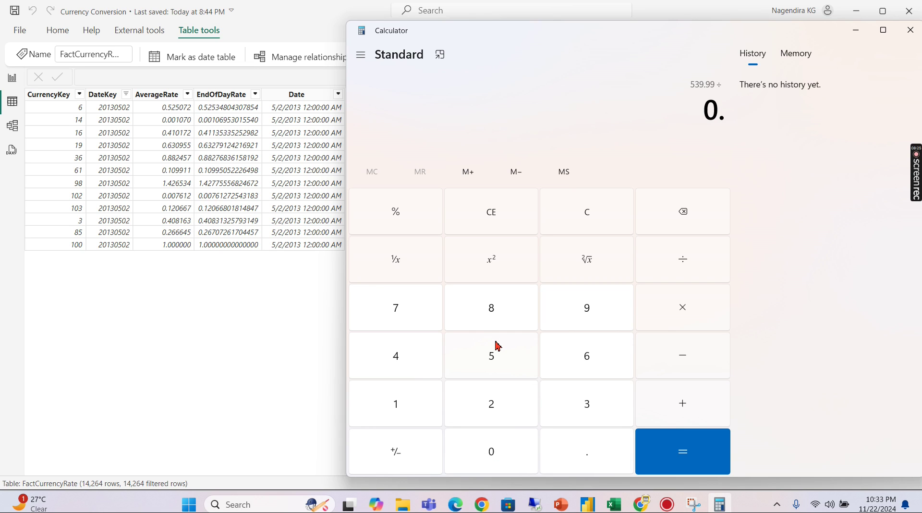
{"action": "left_click", "coordinate": [488, 360]}
{"action": "left_click", "coordinate": [495, 406]}
{"action": "left_click", "coordinate": [498, 362]}
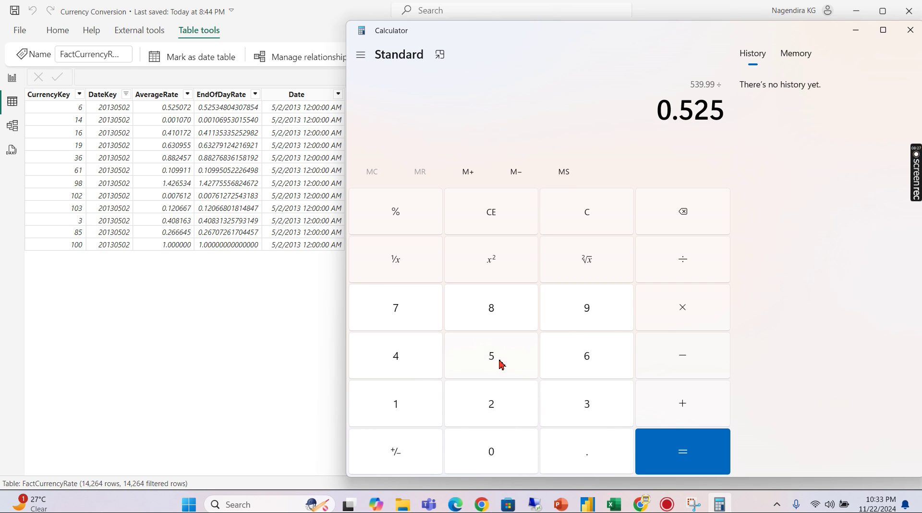
{"action": "left_click", "coordinate": [588, 399]}
{"action": "left_click", "coordinate": [397, 353]}
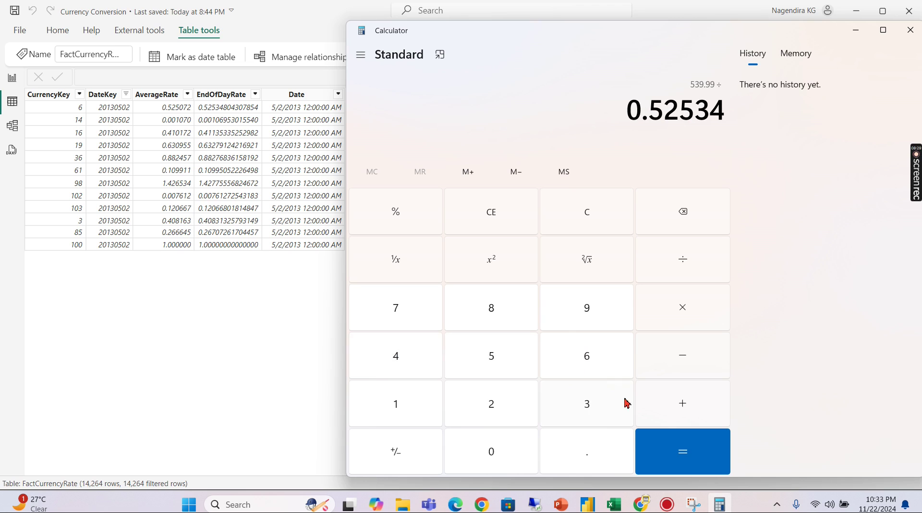
{"action": "left_click", "coordinate": [689, 458]}
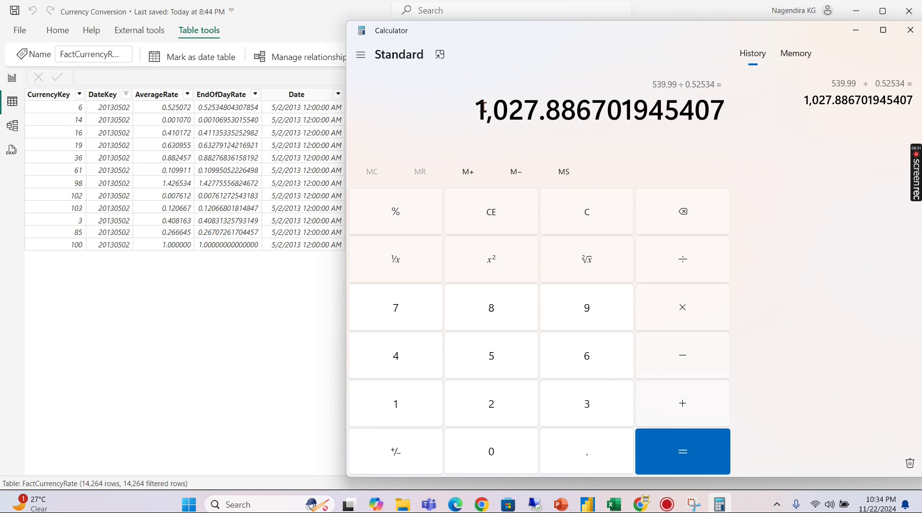
{"action": "left_click_drag", "start_coordinate": [480, 109], "coordinate": [555, 115]}
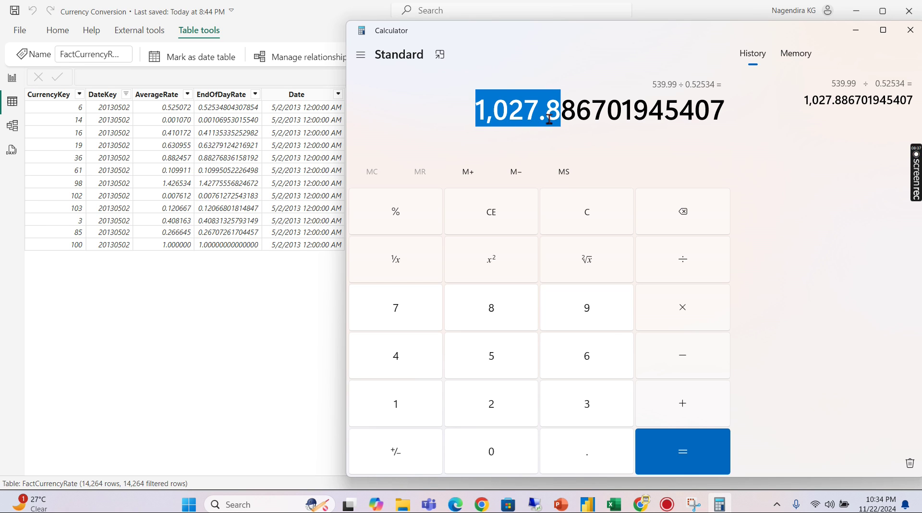
- In the Power BI report, expand the page's SalesOrderNumber filter and check the order number in the FactInternetSales data
{"action": "left_click", "coordinate": [12, 77]}
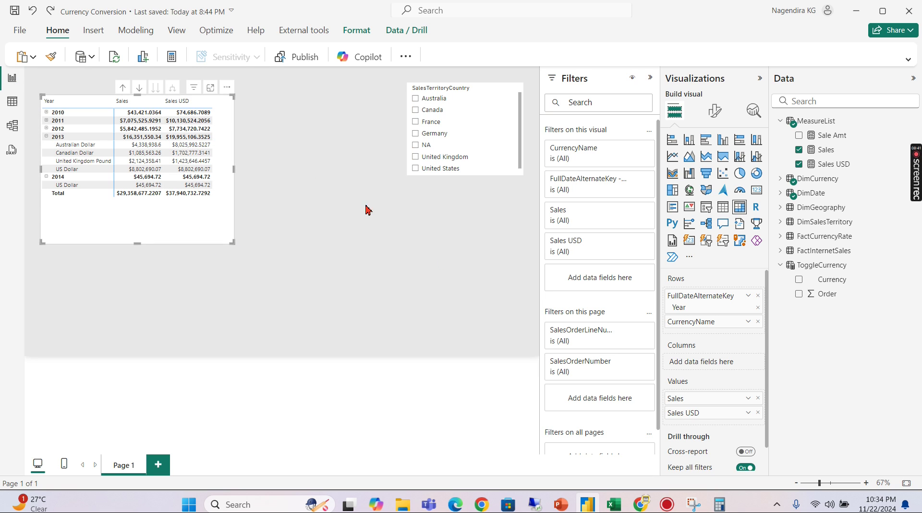
{"action": "scroll", "coordinate": [608, 366], "scroll_direction": "down", "scroll_amount": 1}
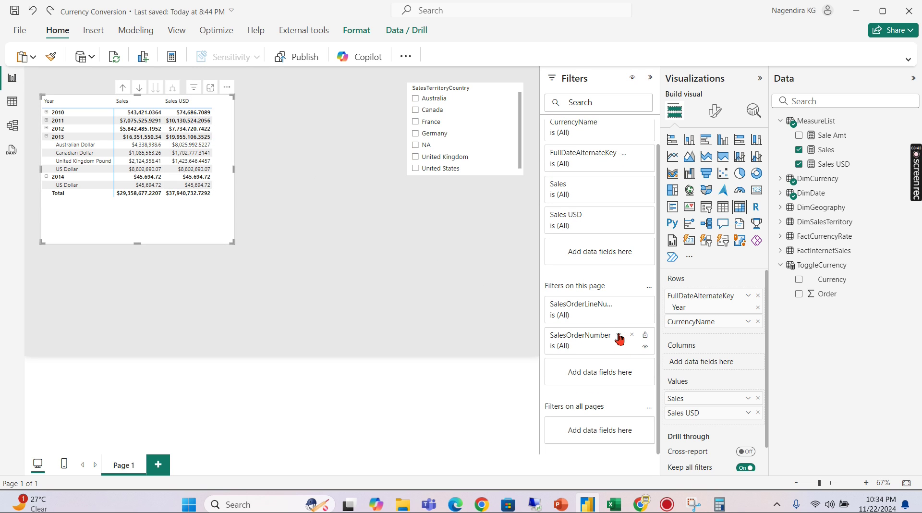
{"action": "left_click", "coordinate": [619, 336]}
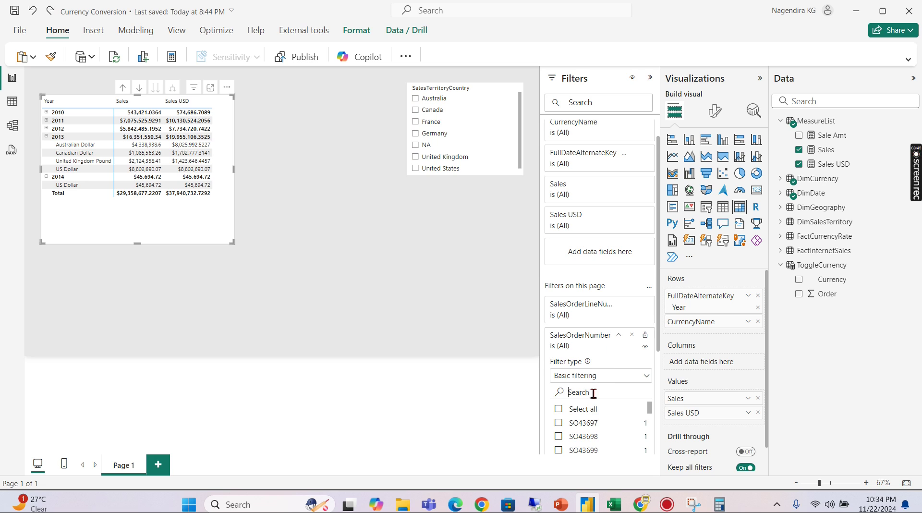
{"action": "type", "text": "s0"}
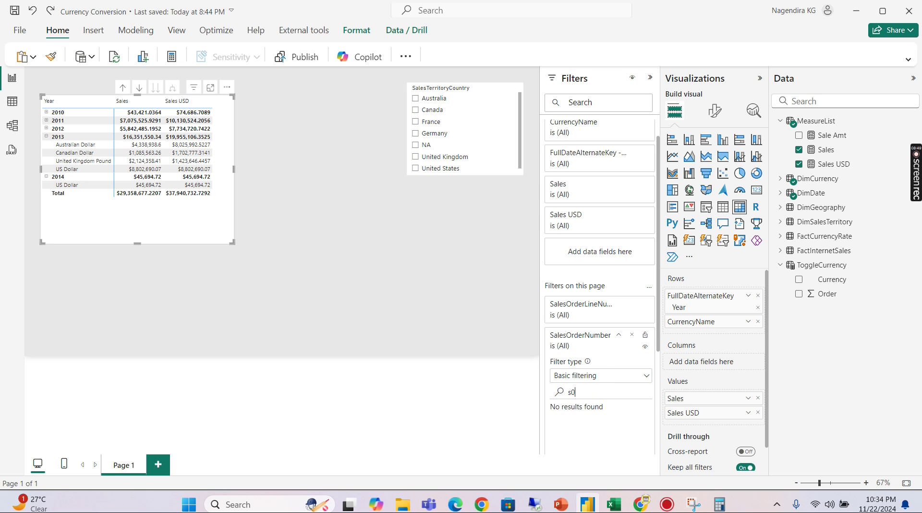
{"action": "left_click", "coordinate": [12, 100]}
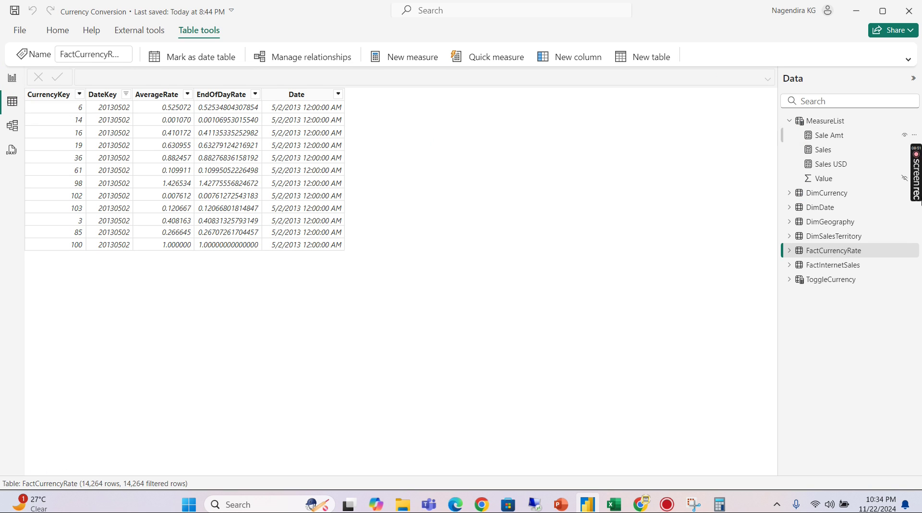
{"action": "left_click", "coordinate": [838, 265]}
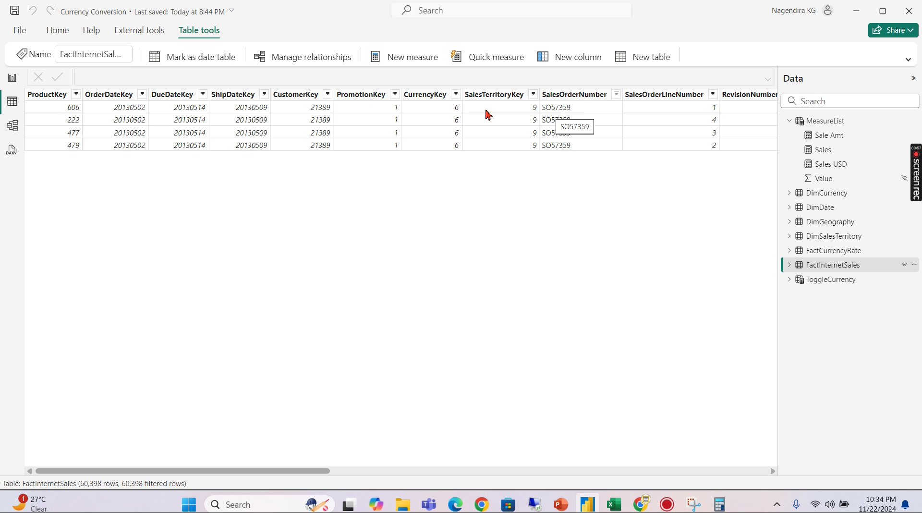
- Filter the report page to the sales order number shown in the FactInternetSales rows
{"action": "left_click", "coordinate": [12, 78]}
{"action": "left_click_drag", "start_coordinate": [582, 390], "coordinate": [502, 393]}
{"action": "type", "text": "SO"}
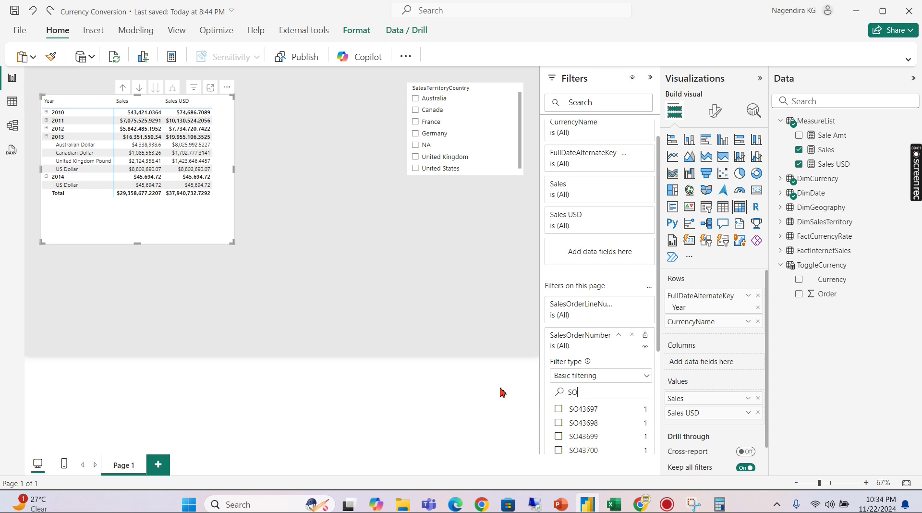
{"action": "type", "text": "57359"}
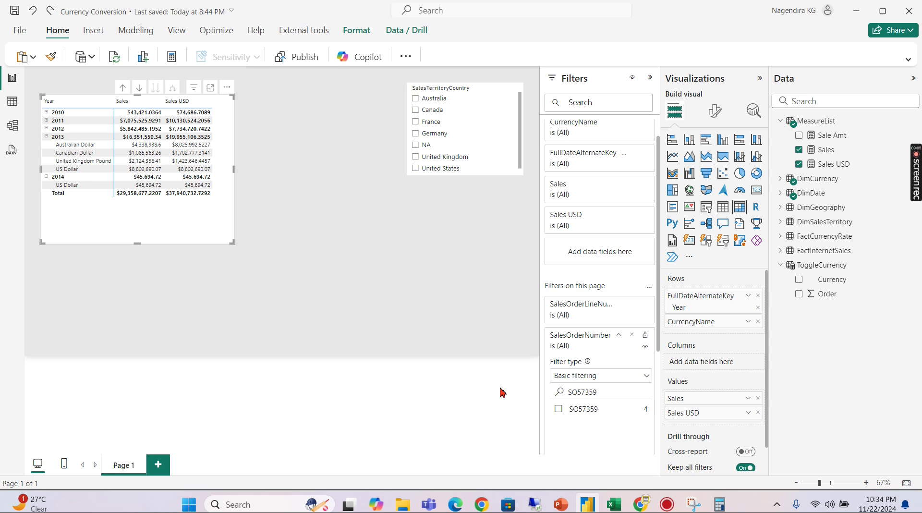
{"action": "left_click", "coordinate": [633, 409]}
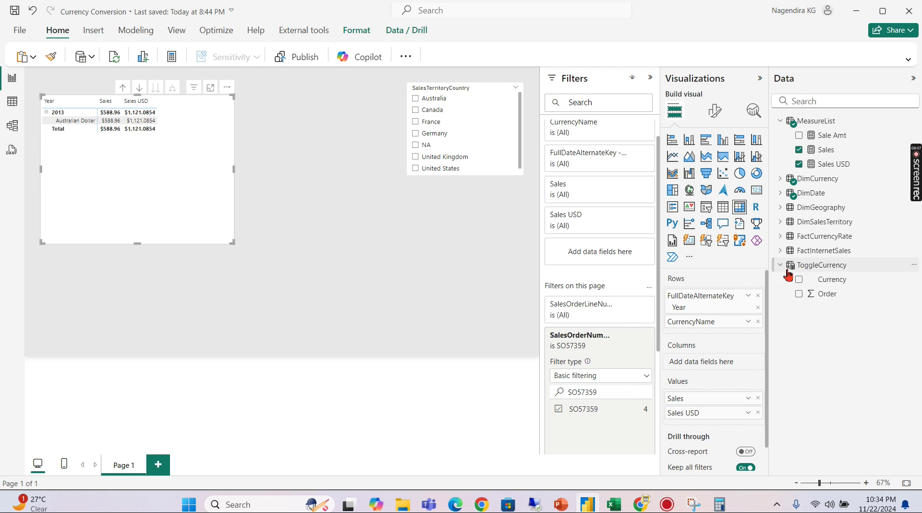
- Filter the page to SalesOrderLineNumber 1 and bring Calculator forward to compare its result with the matrix's Sales USD
{"action": "left_click", "coordinate": [622, 304]}
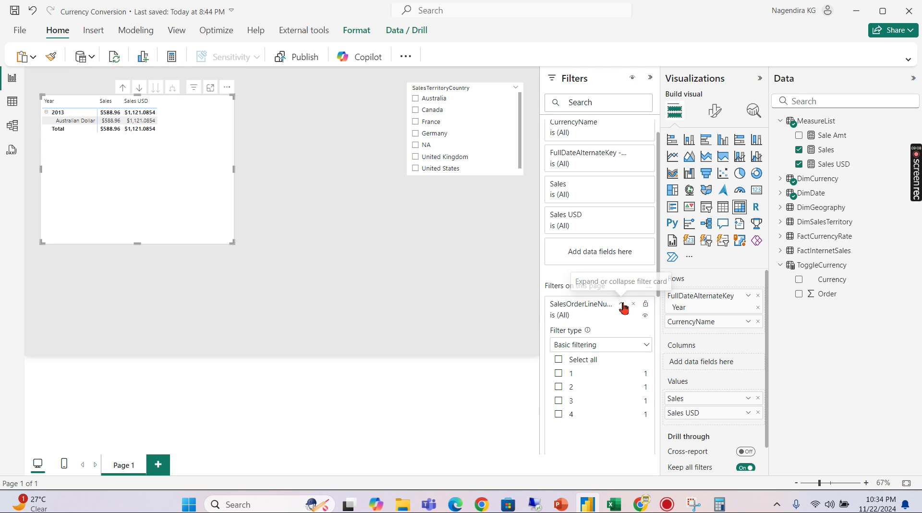
{"action": "left_click", "coordinate": [573, 374]}
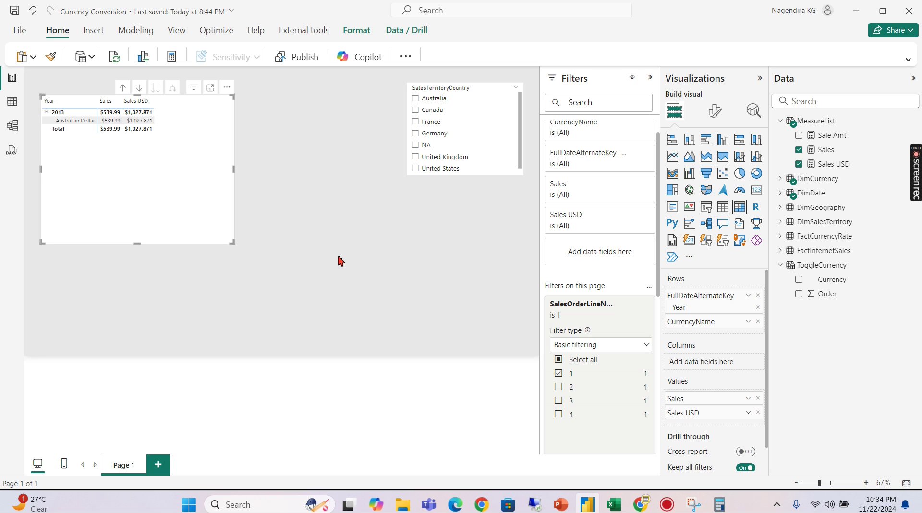
{"action": "left_click", "coordinate": [718, 504]}
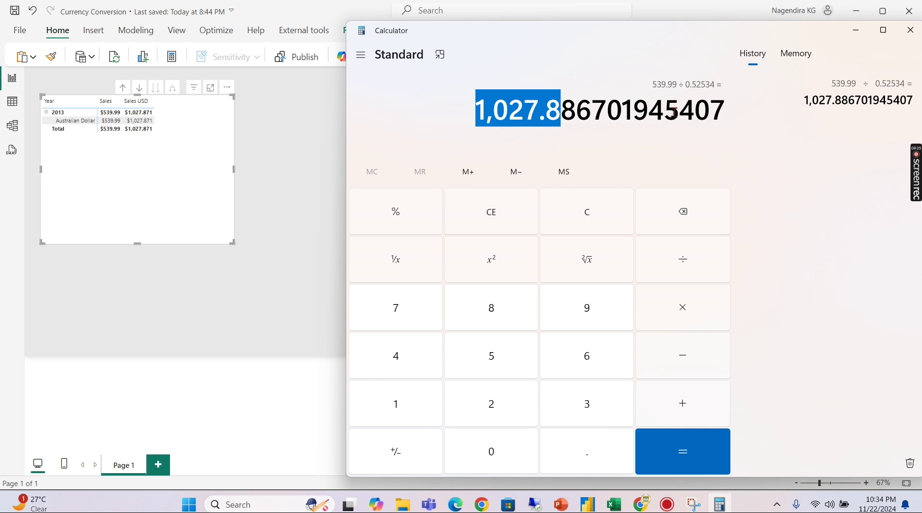
- Compare the Calculator result with the matrix's Sales USD value for the filtered order line
{"action": "left_click", "coordinate": [855, 30]}
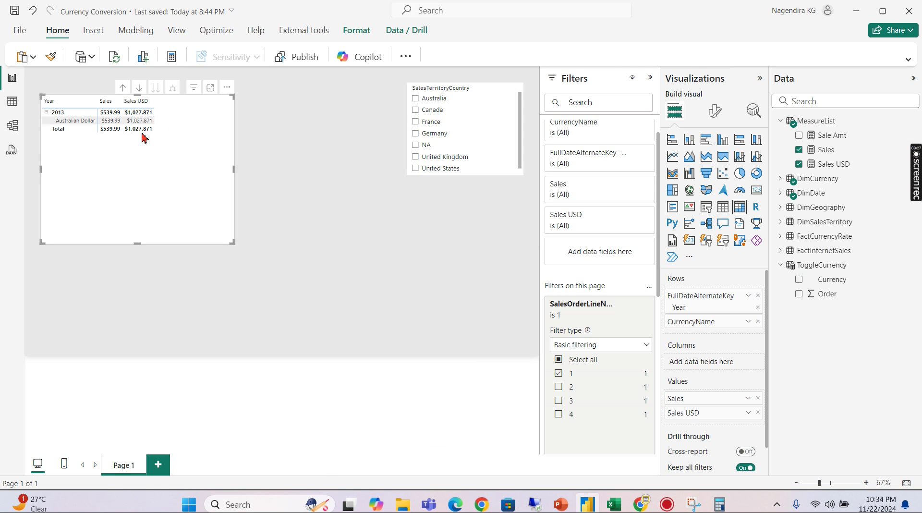
{"action": "left_click", "coordinate": [720, 504]}
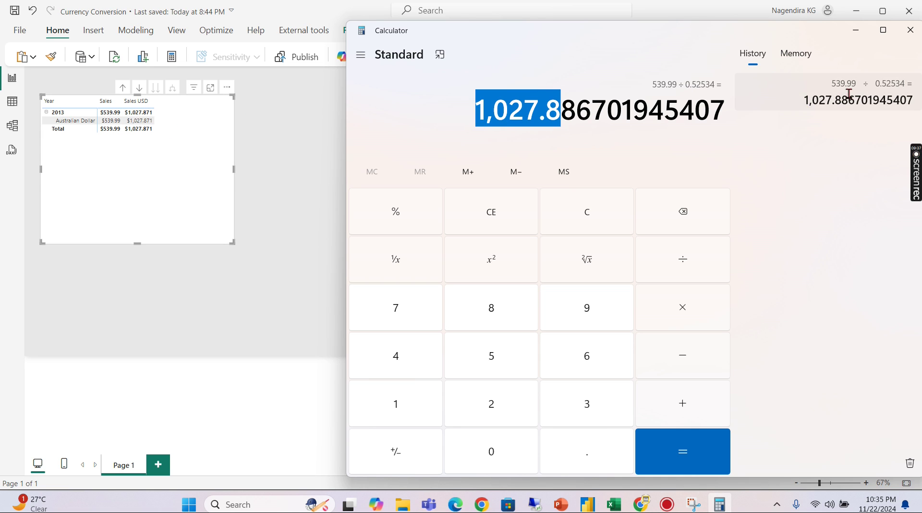
{"action": "left_click", "coordinate": [855, 30]}
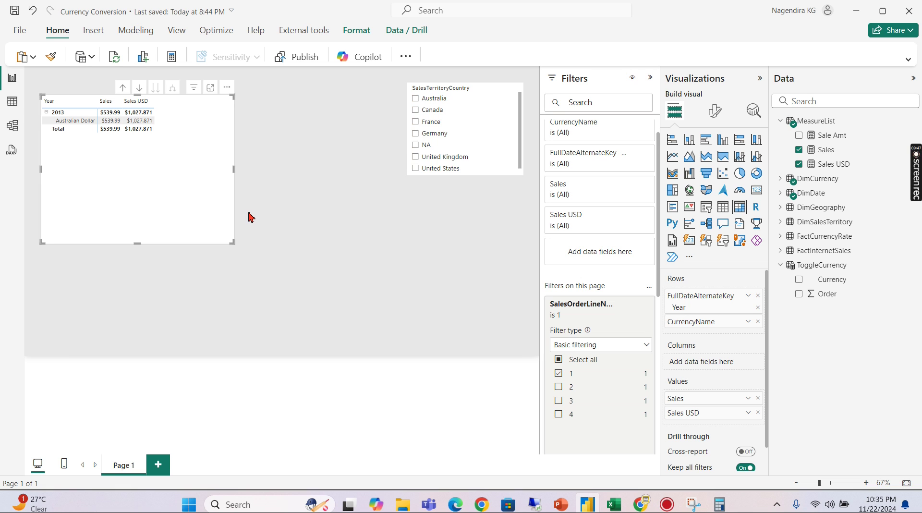
- Review the model relationships and the filtered FactInternetSales and FactCurrencyRate rows behind the conversion
{"action": "left_click", "coordinate": [12, 126]}
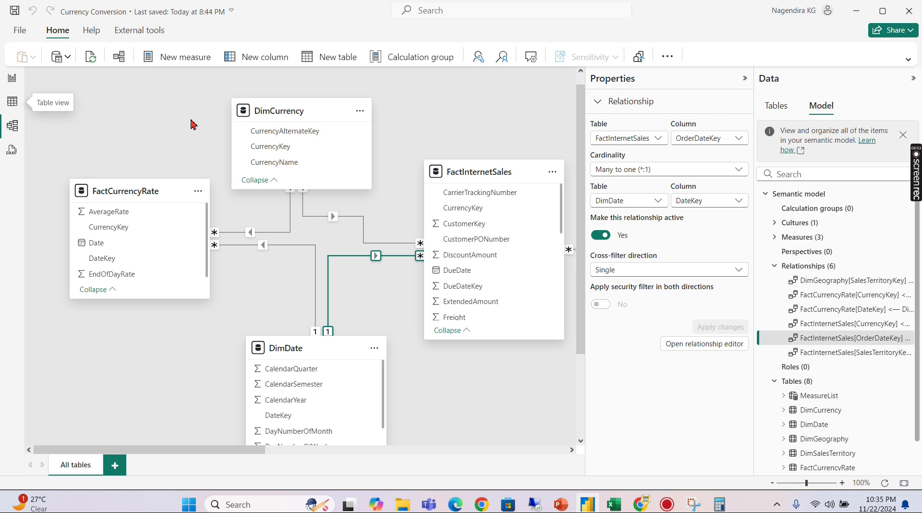
{"action": "left_click", "coordinate": [12, 105]}
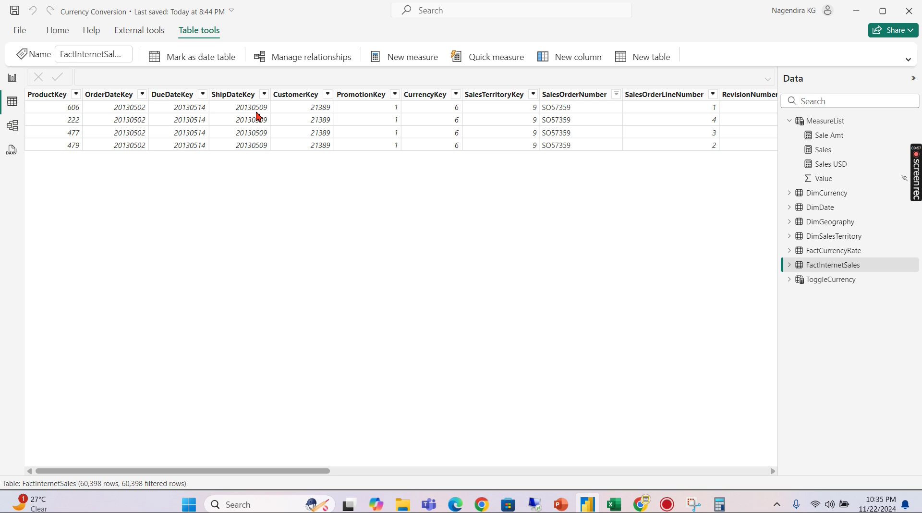
{"action": "left_click", "coordinate": [829, 253]}
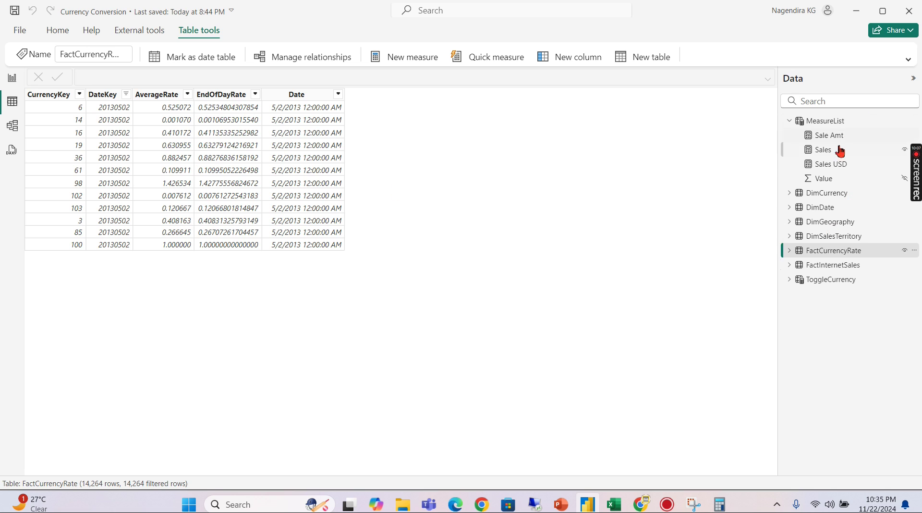
- Examine the Sales USD measure's formula alongside the model relationships and the Calculator result
{"action": "left_click", "coordinate": [839, 169]}
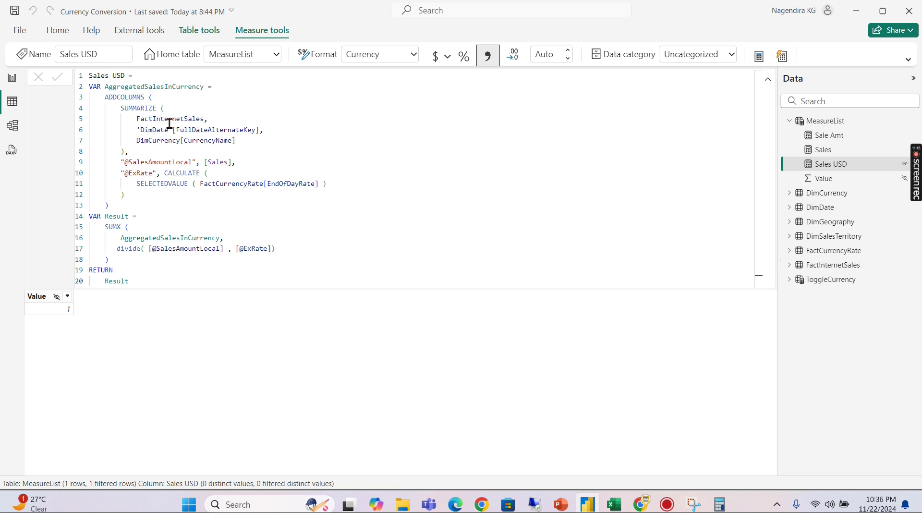
{"action": "left_click", "coordinate": [12, 131]}
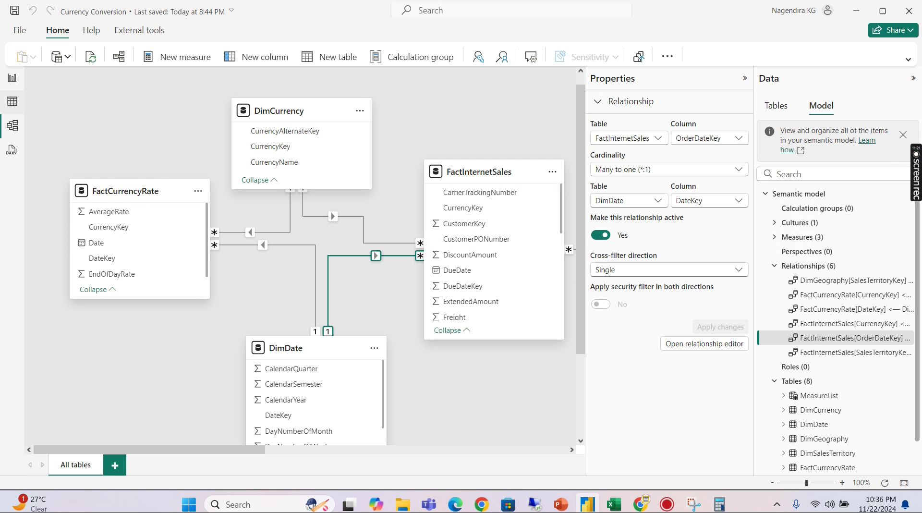
{"action": "left_click", "coordinate": [12, 101]}
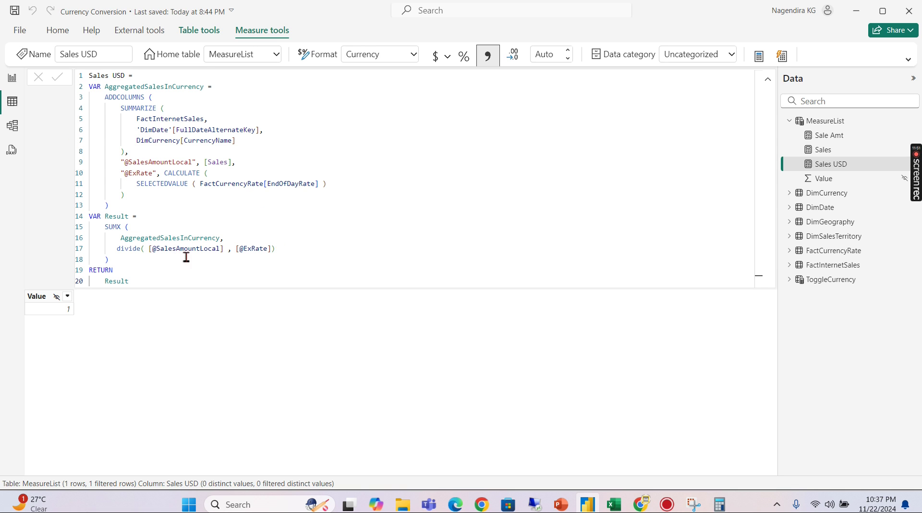
{"action": "left_click", "coordinate": [719, 503]}
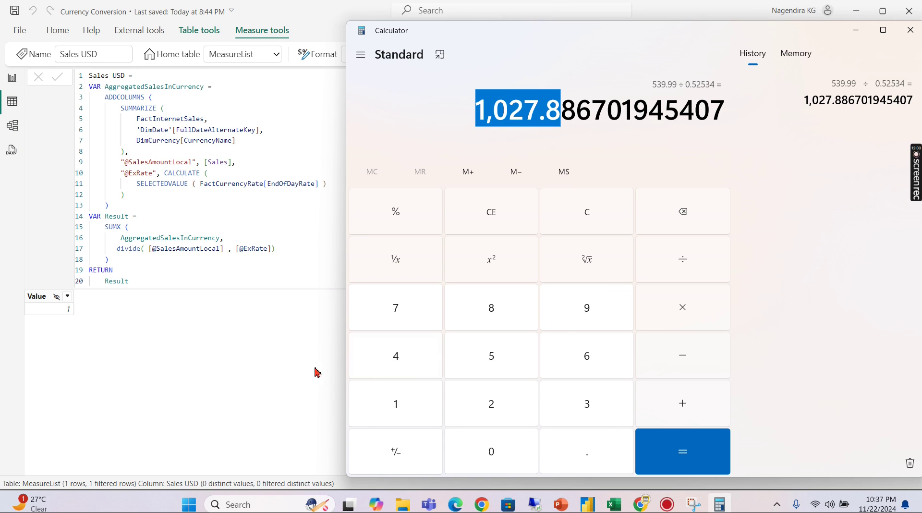
{"action": "left_click", "coordinate": [281, 364]}
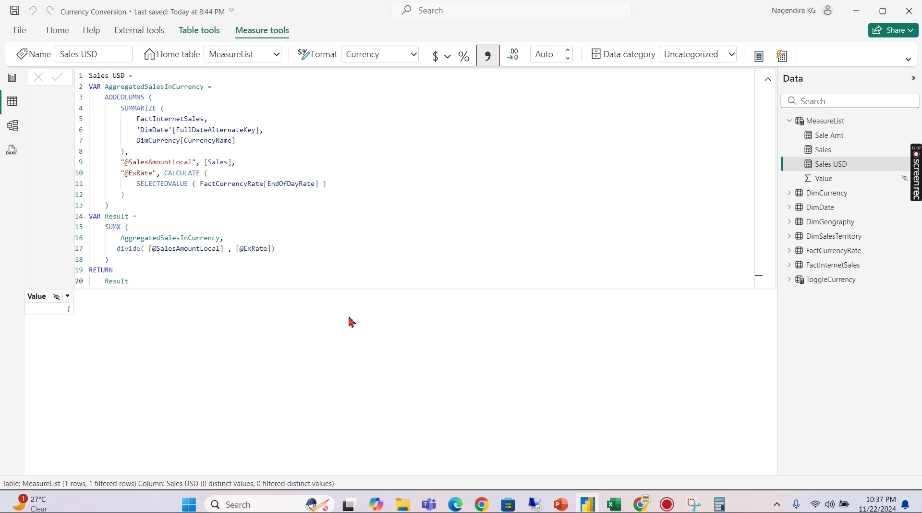
- Switch to Chrome, find the Sales USD (Daily) code in the DAX Patterns currency conversion article, and return to Power BI
{"action": "left_click", "coordinate": [640, 509]}
{"action": "scroll", "coordinate": [326, 219], "scroll_direction": "up", "scroll_amount": 4}
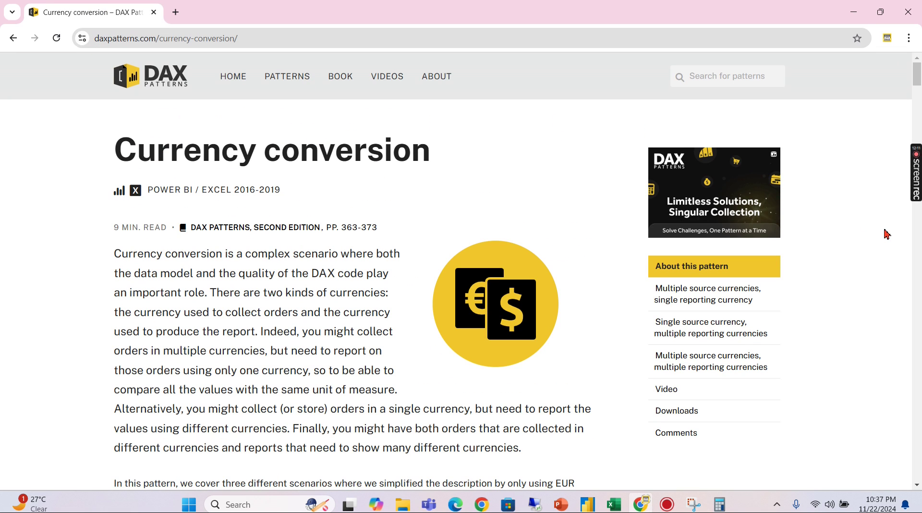
{"action": "scroll", "coordinate": [886, 235], "scroll_direction": "down", "scroll_amount": 15}
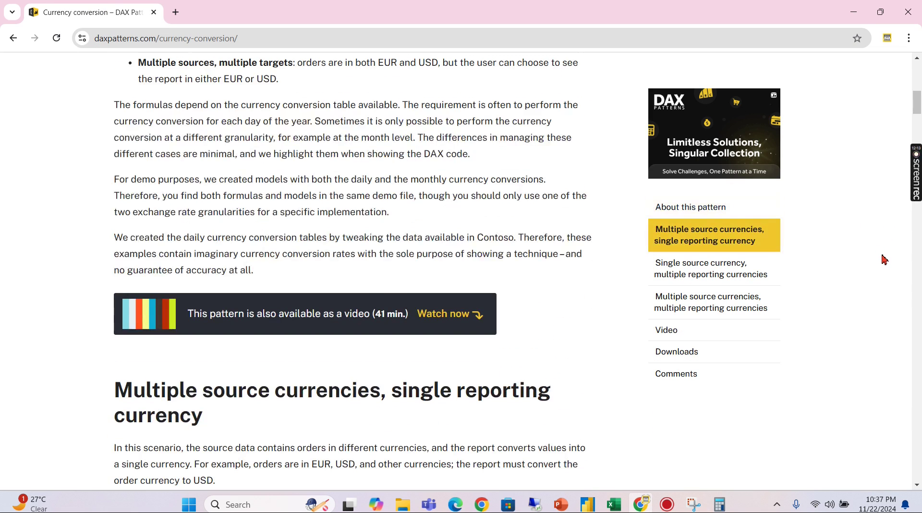
{"action": "scroll", "coordinate": [890, 253], "scroll_direction": "down", "scroll_amount": 5}
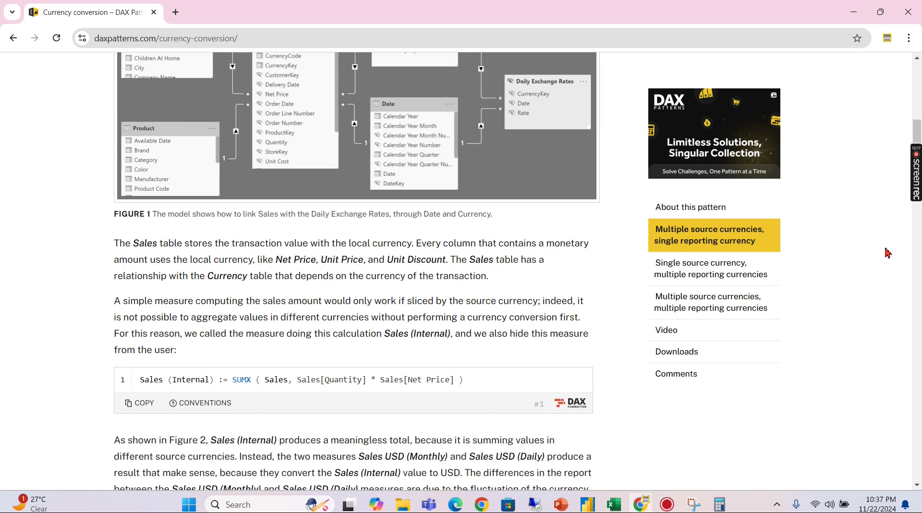
{"action": "scroll", "coordinate": [888, 253], "scroll_direction": "down", "scroll_amount": 12}
{"action": "scroll", "coordinate": [356, 320], "scroll_direction": "down", "scroll_amount": 2}
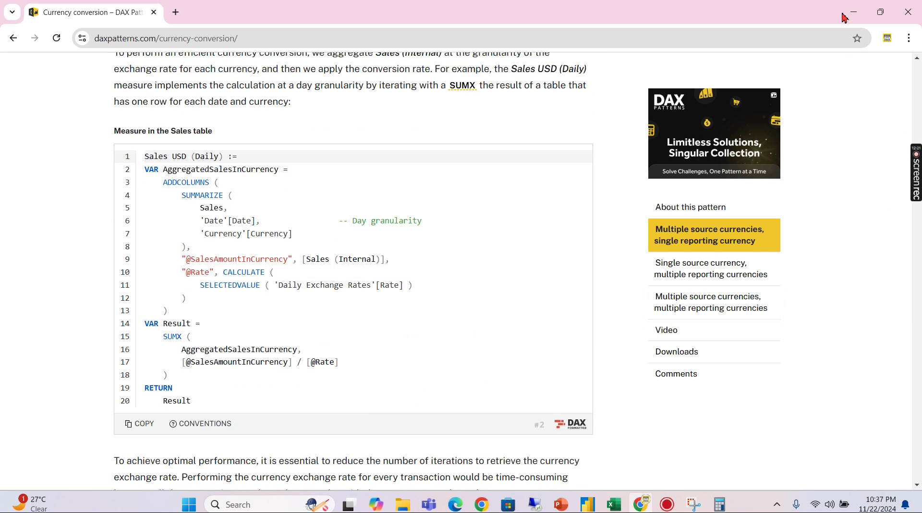
{"action": "left_click", "coordinate": [845, 16]}
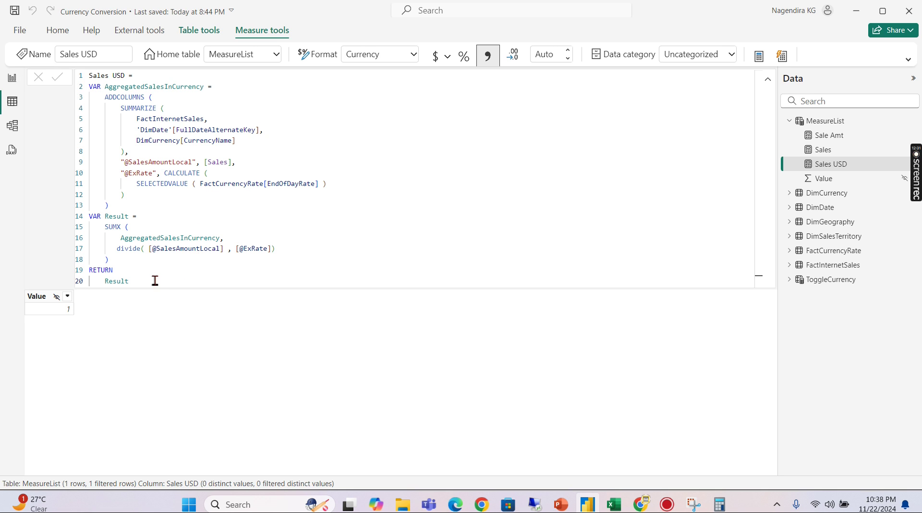
- In the report, remove CurrencyName from the matrix rows and add a slicer on ToggleCurrency's Currency field beside the matrix
{"action": "left_click", "coordinate": [12, 77]}
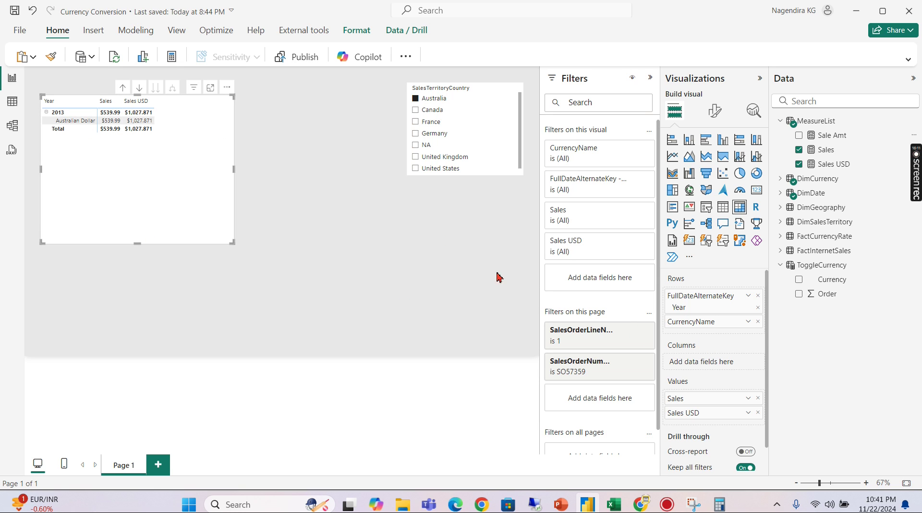
{"action": "left_click", "coordinate": [758, 321]}
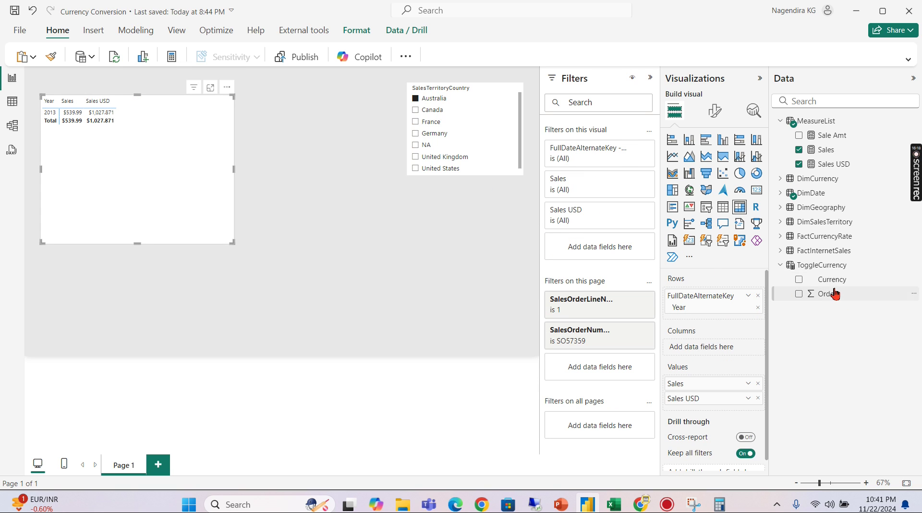
{"action": "left_click_drag", "start_coordinate": [838, 287], "coordinate": [315, 138]}
{"action": "left_click", "coordinate": [263, 120]}
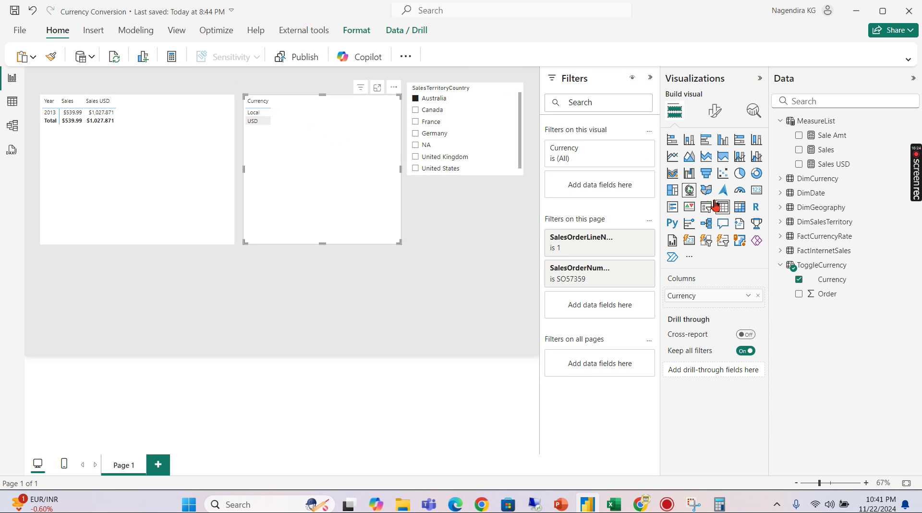
{"action": "left_click", "coordinate": [729, 246]}
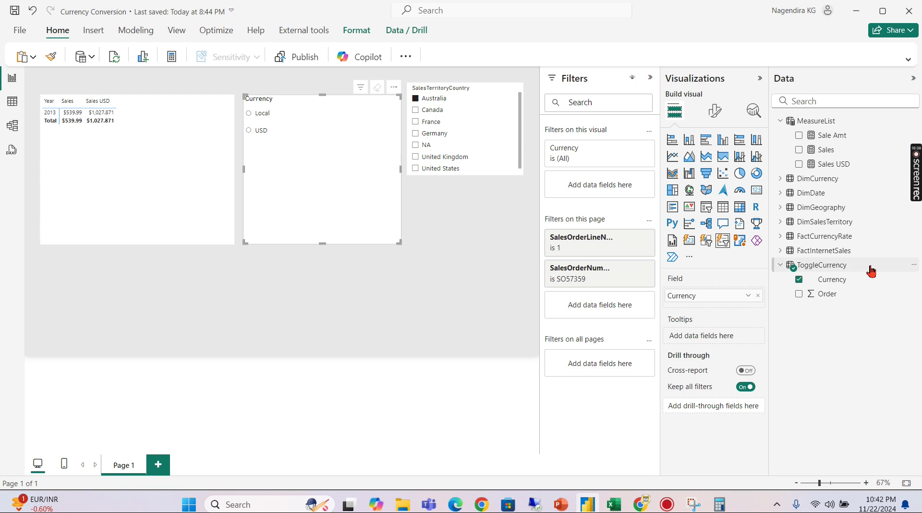
- Review the formulas of the Sale Amt measure and the ToggleCurrency table, and select Local in the Currency slicer
{"action": "left_click", "coordinate": [832, 136]}
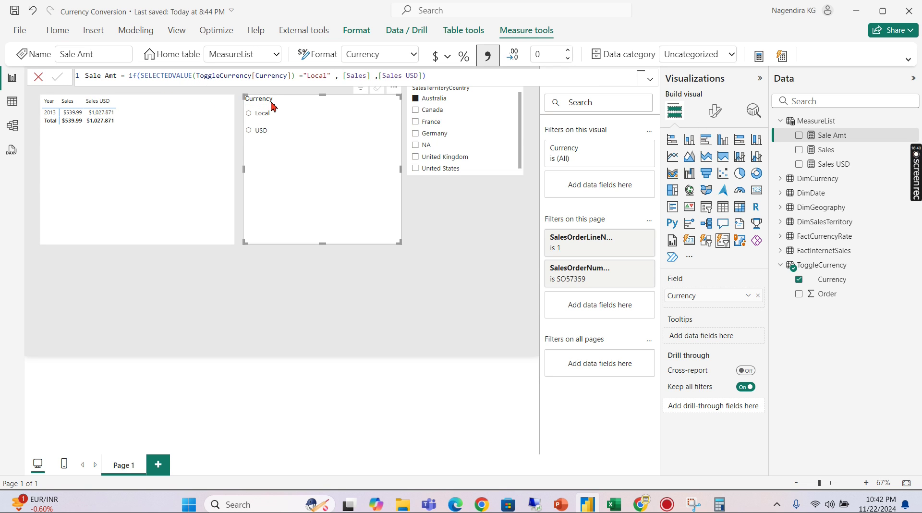
{"action": "left_click", "coordinate": [826, 267]}
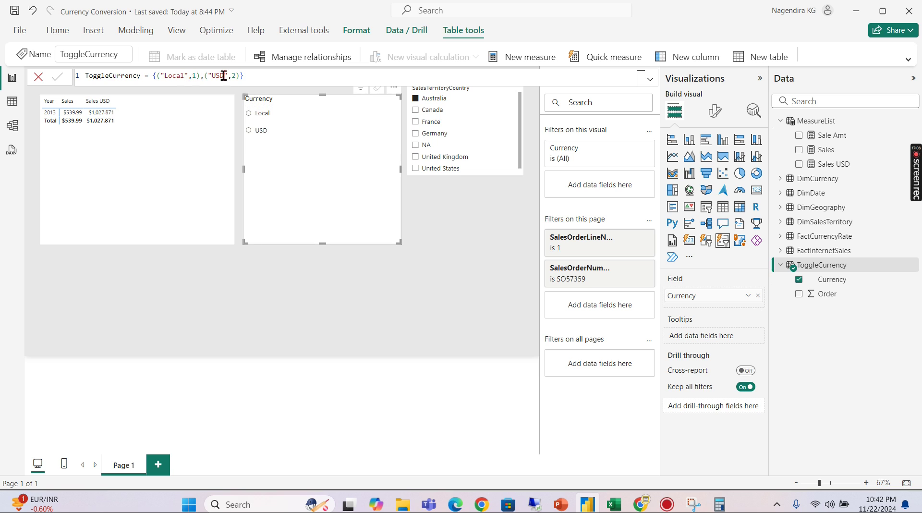
{"action": "left_click", "coordinate": [268, 114]}
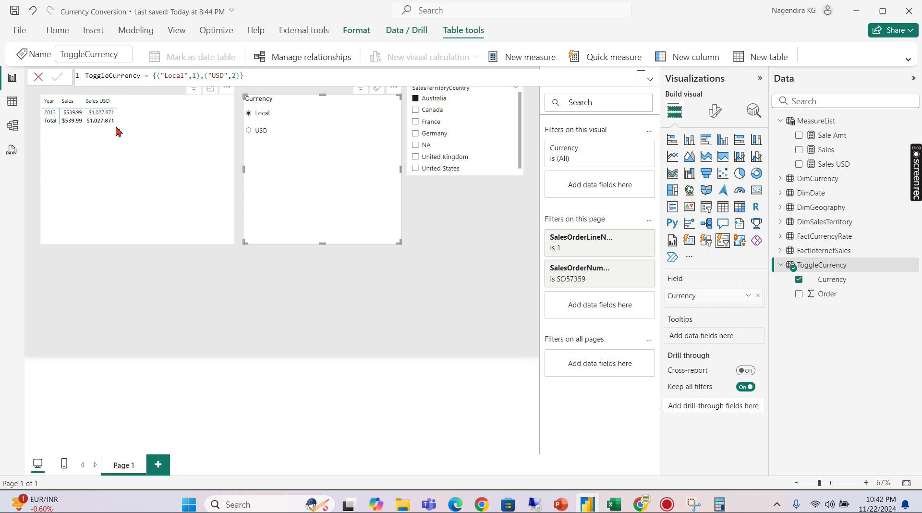
{"action": "left_click", "coordinate": [832, 137]}
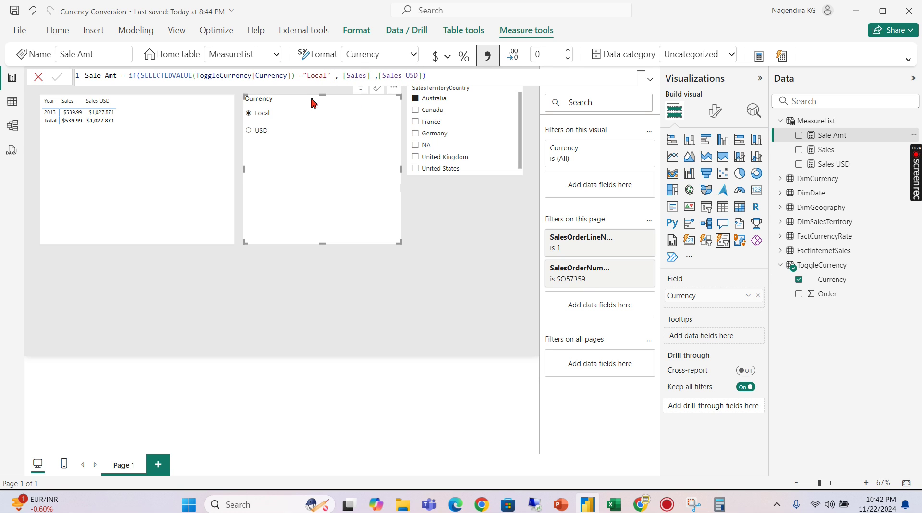
- Add the Sale Amt measure to the Currency slicer's tooltips and to the matrix's values
{"action": "left_click", "coordinate": [799, 136]}
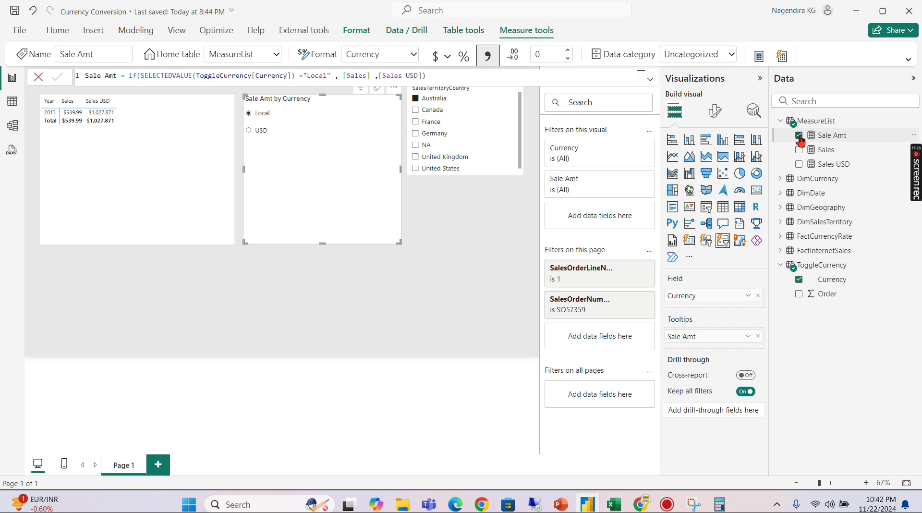
{"action": "left_click", "coordinate": [130, 177]}
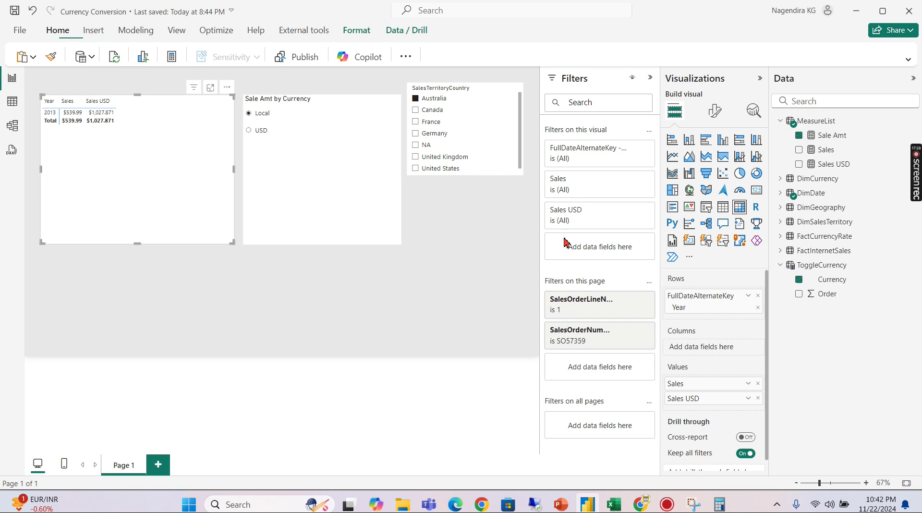
{"action": "left_click", "coordinate": [798, 136]}
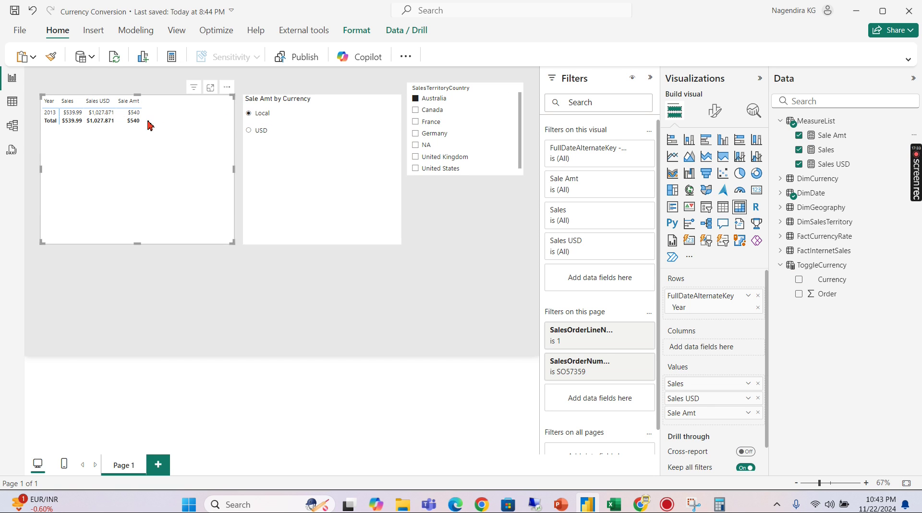
- Switch the Currency slicer to USD, Local and back to USD to compare Sale Amt with Sales and Sales USD
{"action": "left_click", "coordinate": [254, 134]}
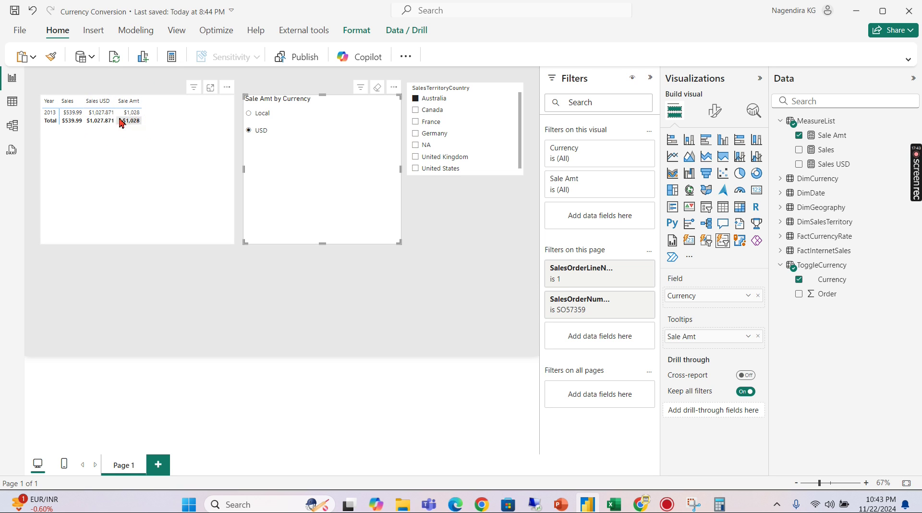
{"action": "left_click", "coordinate": [262, 114]}
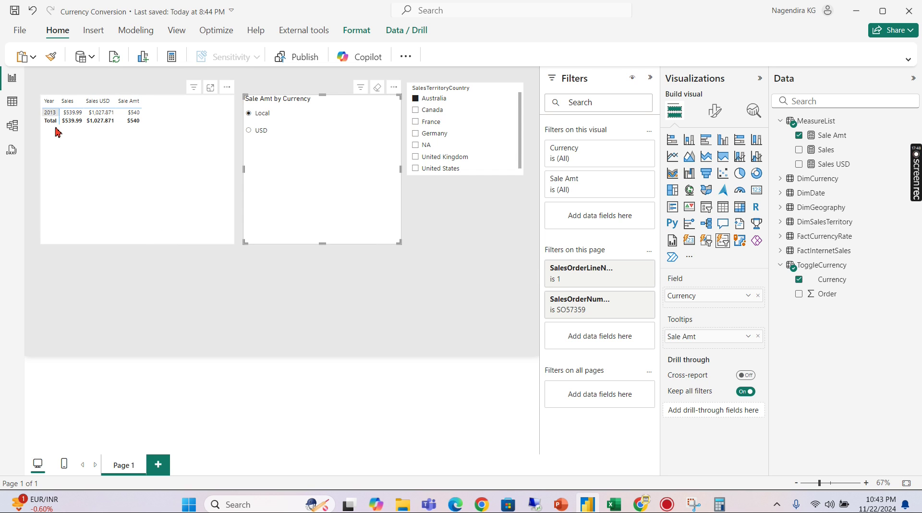
{"action": "left_click", "coordinate": [263, 133]}
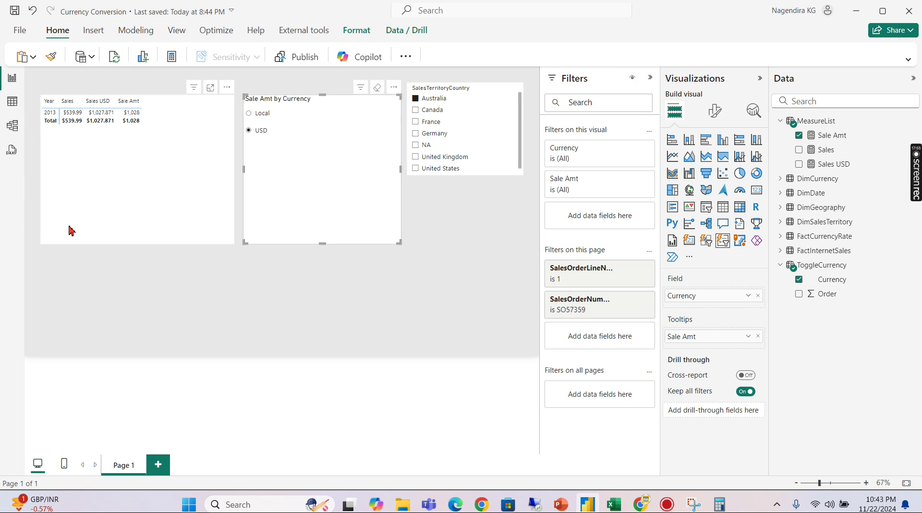
- Clear the SalesOrderLineNumber and SalesOrderNumber filters from the page
{"action": "left_click", "coordinate": [121, 153]}
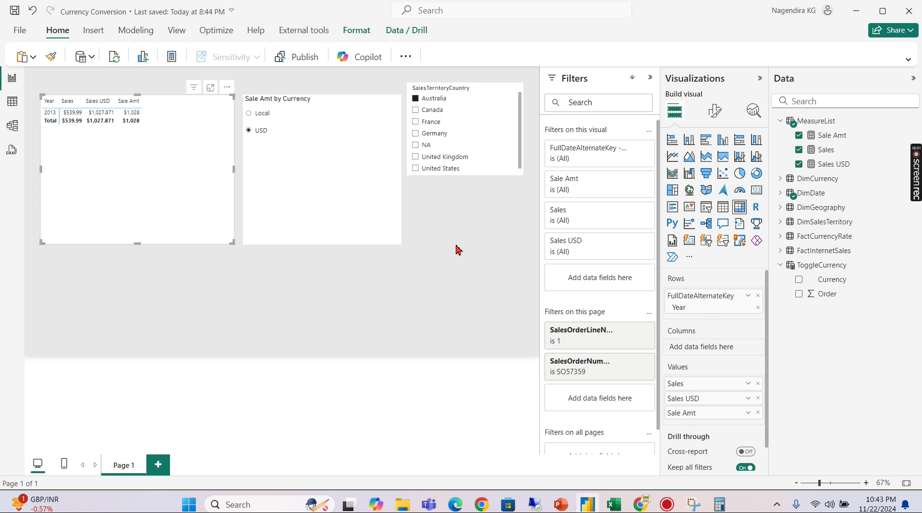
{"action": "left_click", "coordinate": [633, 342]}
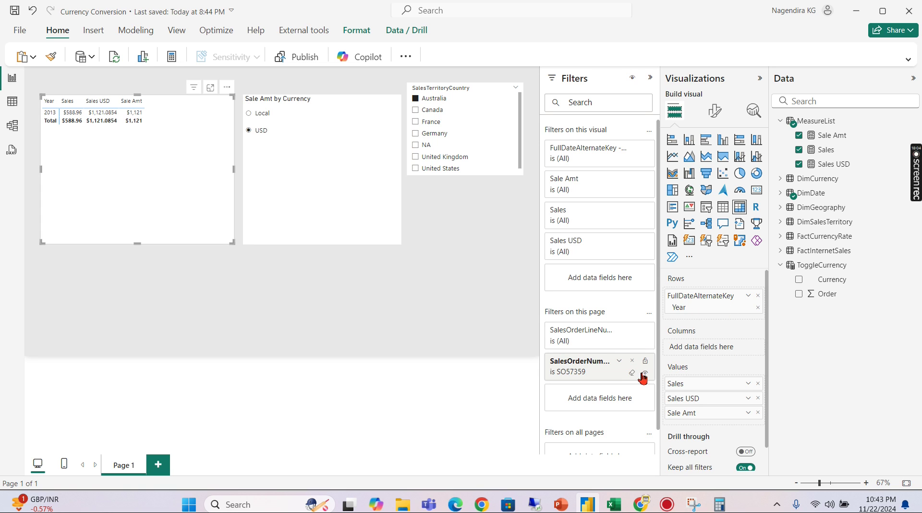
{"action": "left_click", "coordinate": [632, 373]}
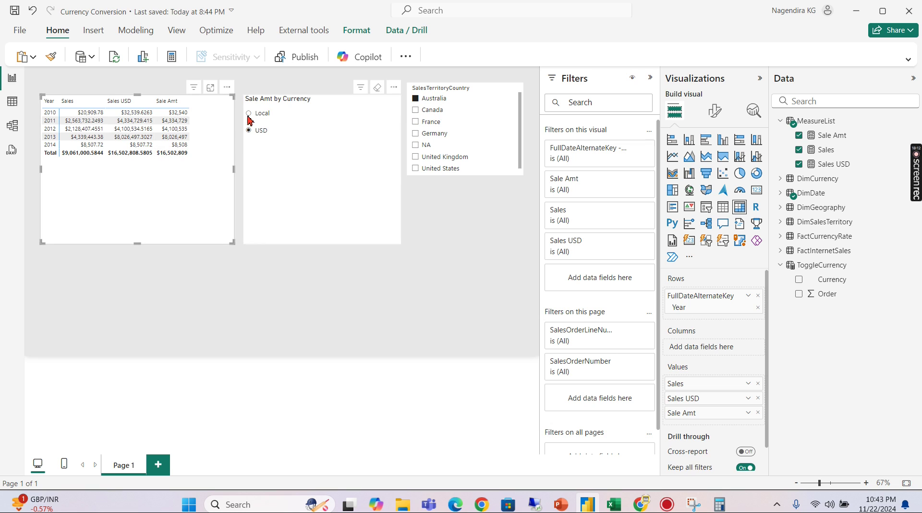
- Remove the Sales and Sales USD measures from the matrix, keeping only Sale Amt
{"action": "left_click", "coordinate": [758, 383]}
{"action": "left_click", "coordinate": [758, 383]}
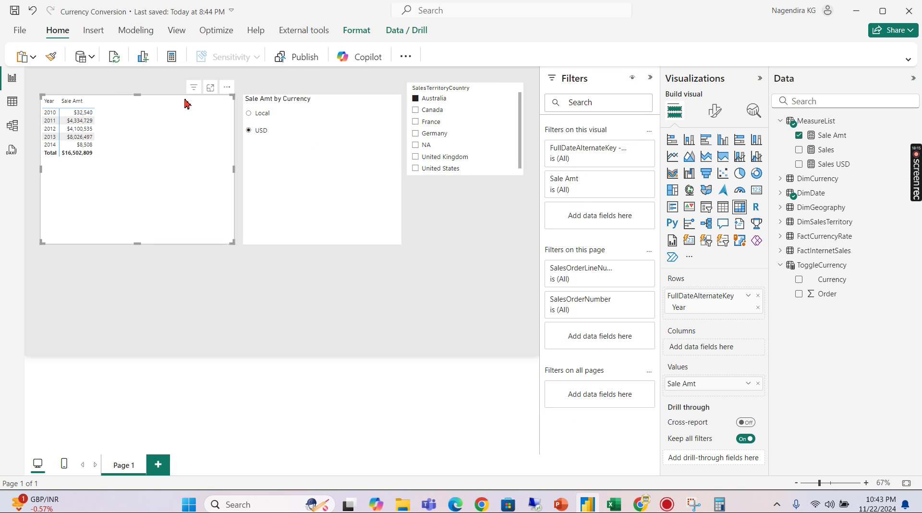
- Alternate the Currency slicer between Local and USD to compare the yearly Sale Amt figures, leaving USD selected
{"action": "left_click", "coordinate": [255, 114]}
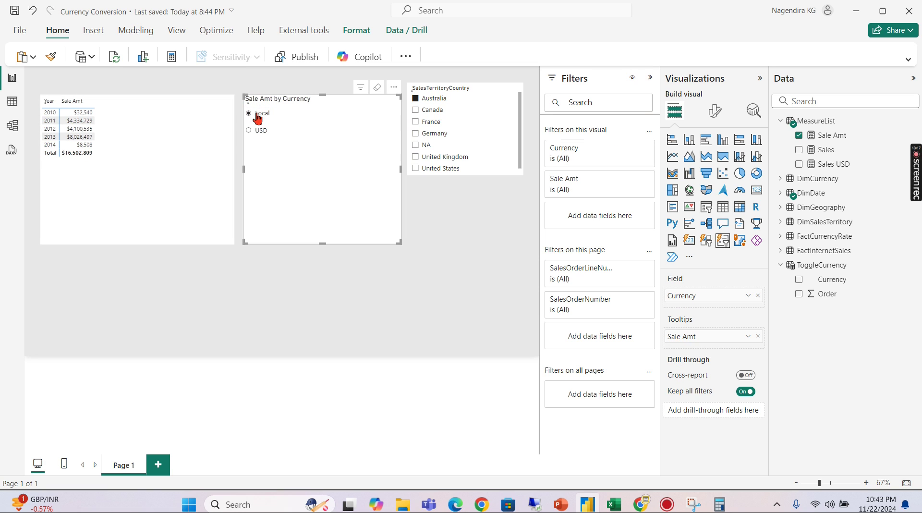
{"action": "left_click", "coordinate": [258, 131]}
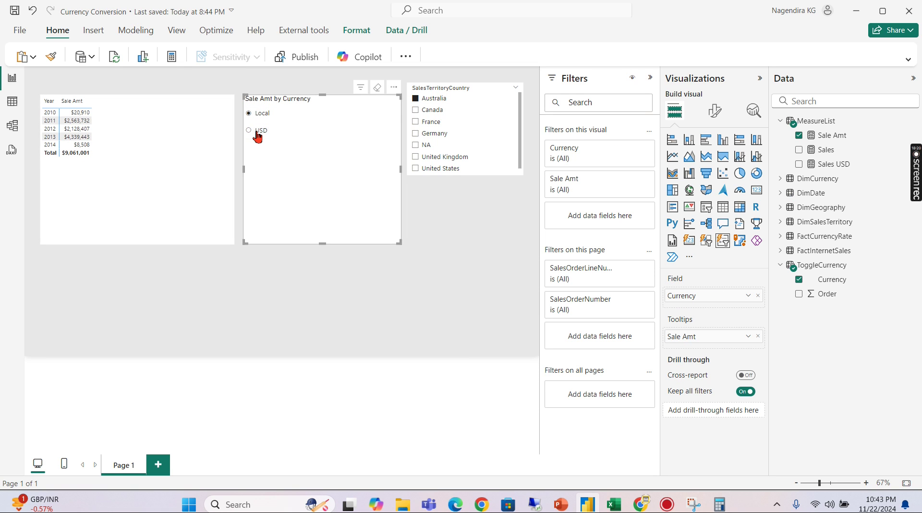
{"action": "left_click", "coordinate": [262, 118]}
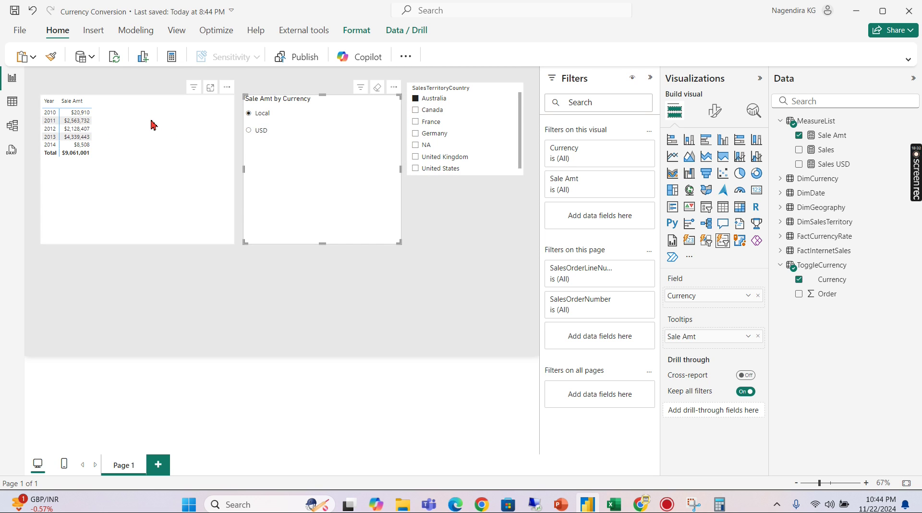
{"action": "left_click", "coordinate": [249, 130]}
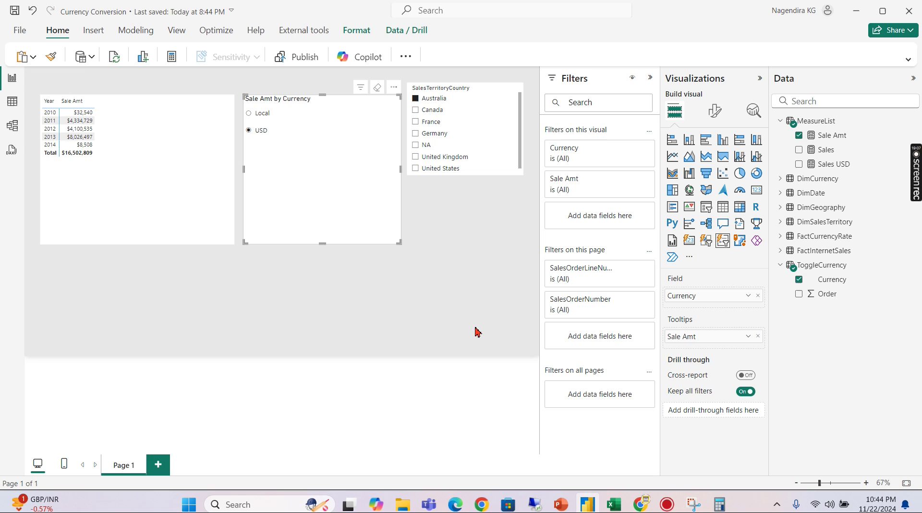
{"action": "mouse_move", "coordinate": [914, 175]}
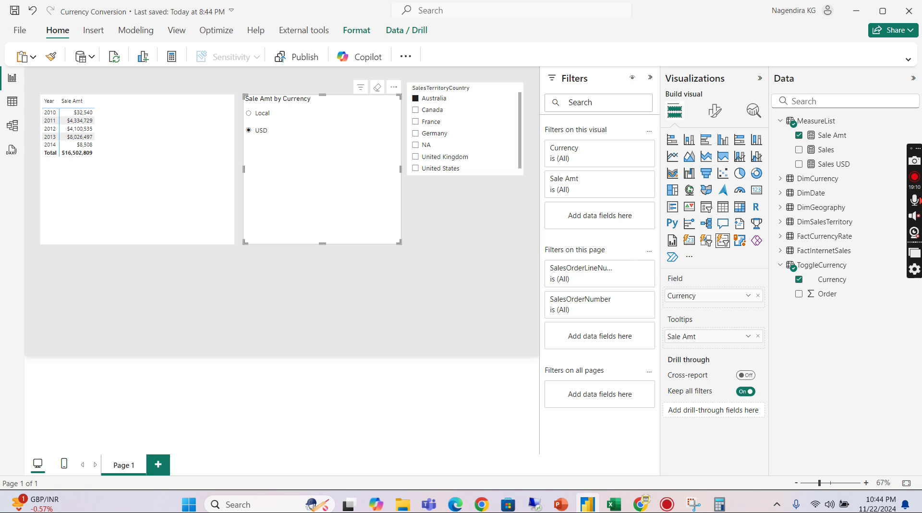